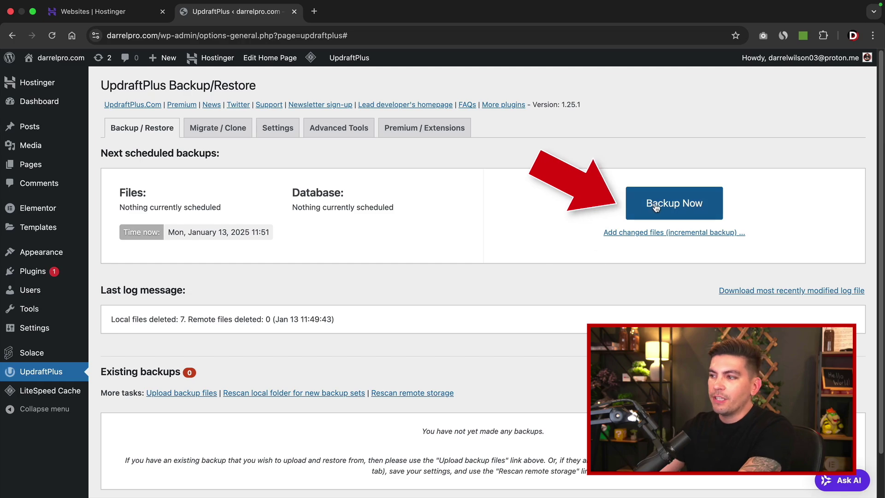
# - Take a new manual backup that includes both the database and the files, and dismiss the completion notice
pyautogui.click(665, 204)
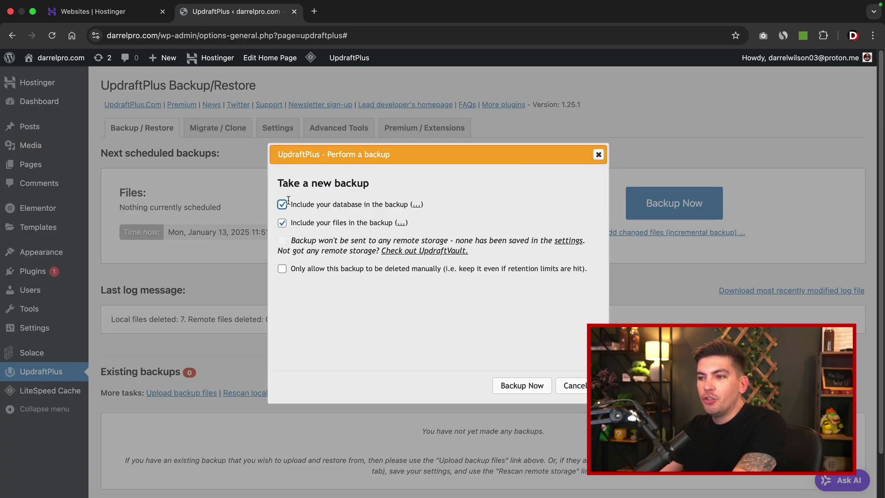
pyautogui.click(514, 387)
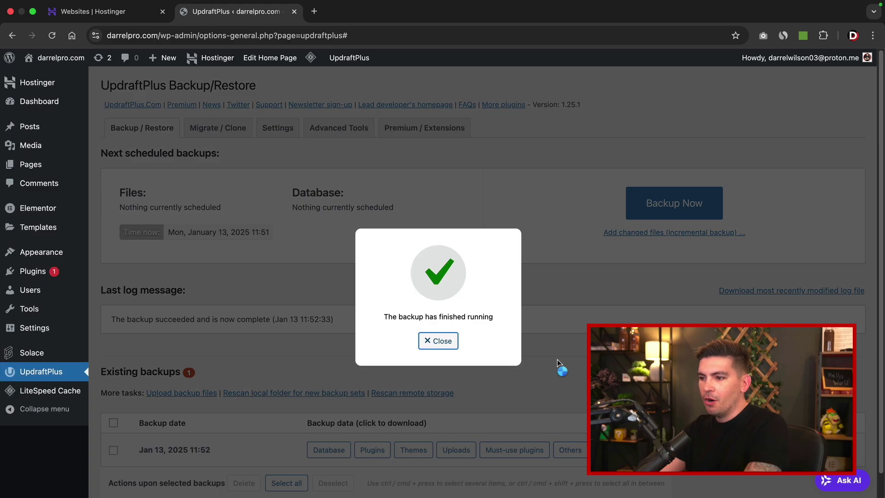
pyautogui.press('Escape')
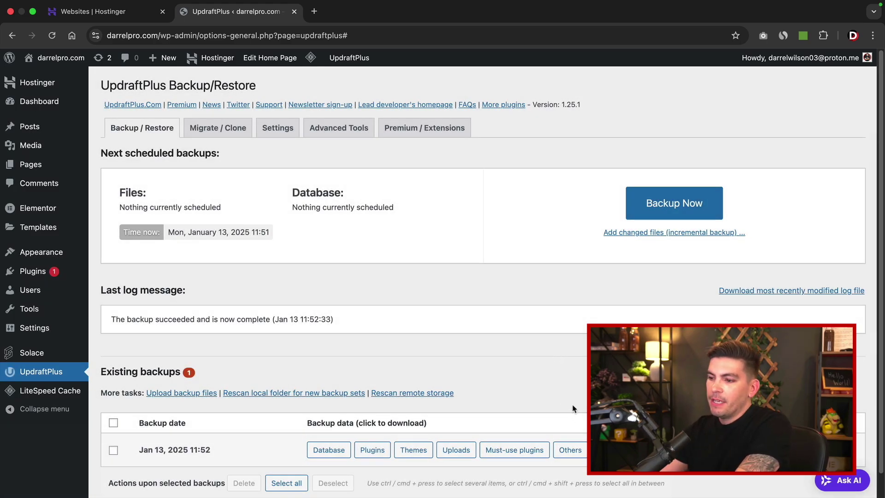
pyautogui.scroll(-1, 418, 370)
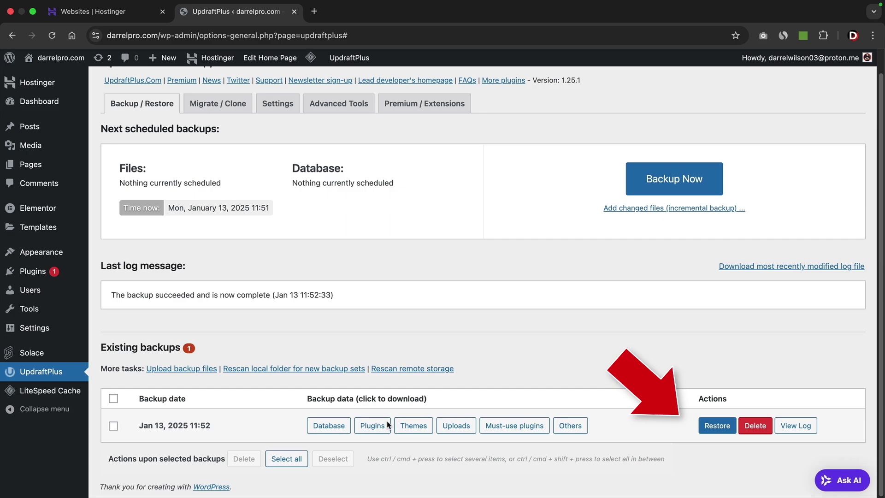
pyautogui.scroll(1, 424, 364)
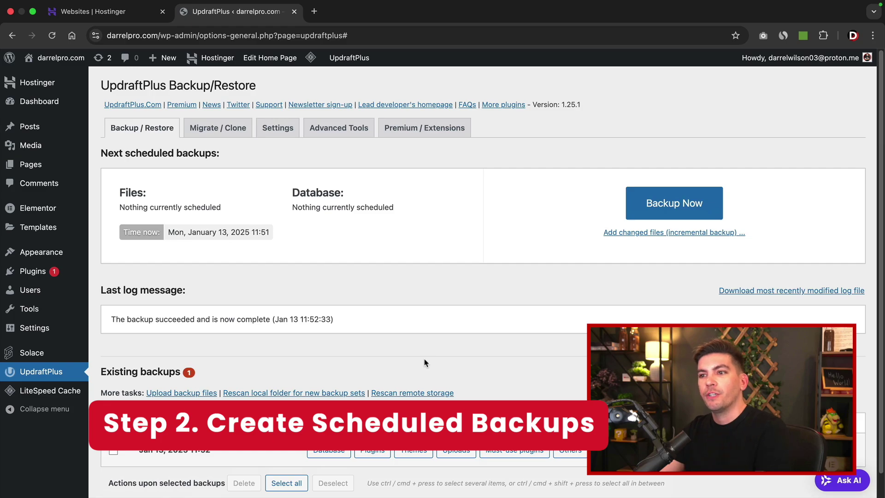
# - Set the files backup schedule to Weekly and retain 4 scheduled backups in the backup settings
pyautogui.click(281, 130)
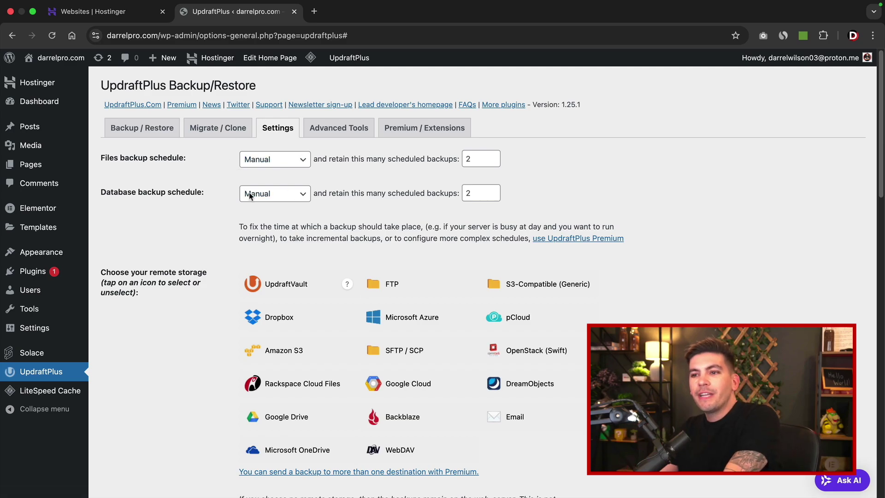
pyautogui.click(267, 160)
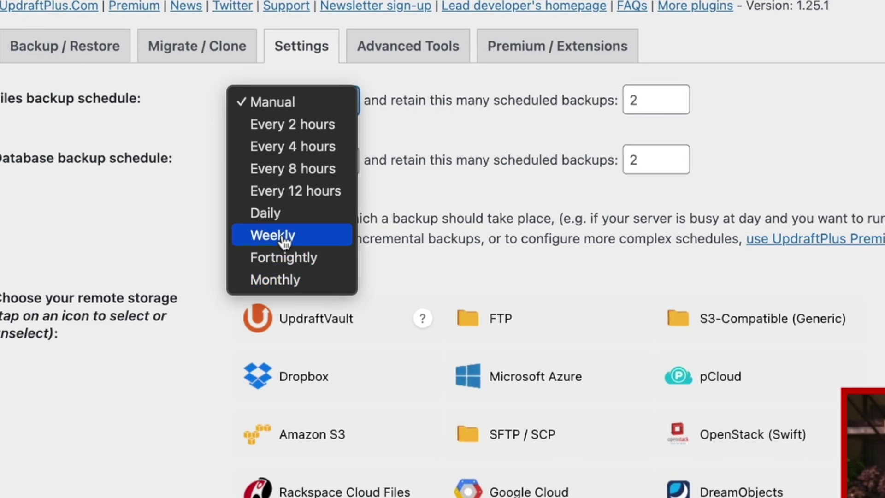
pyautogui.click(283, 239)
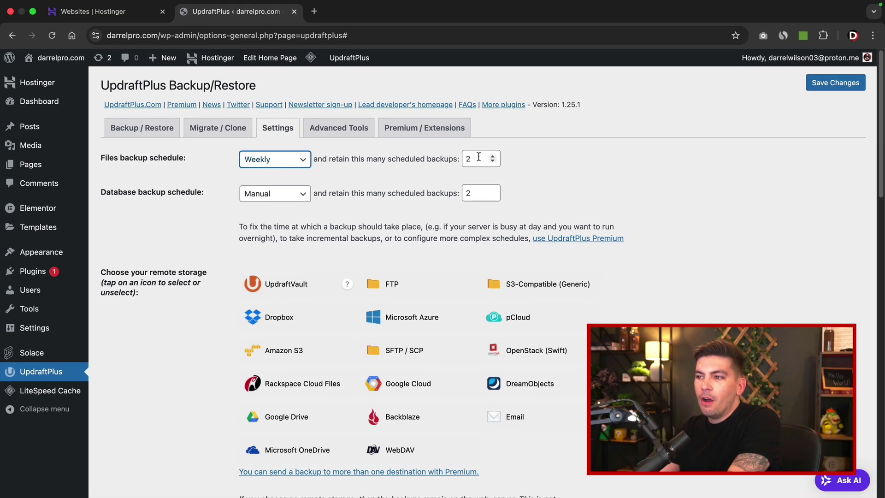
pyautogui.moveTo(333, 157); pyautogui.dragTo(458, 159)
pyautogui.press('Tab')
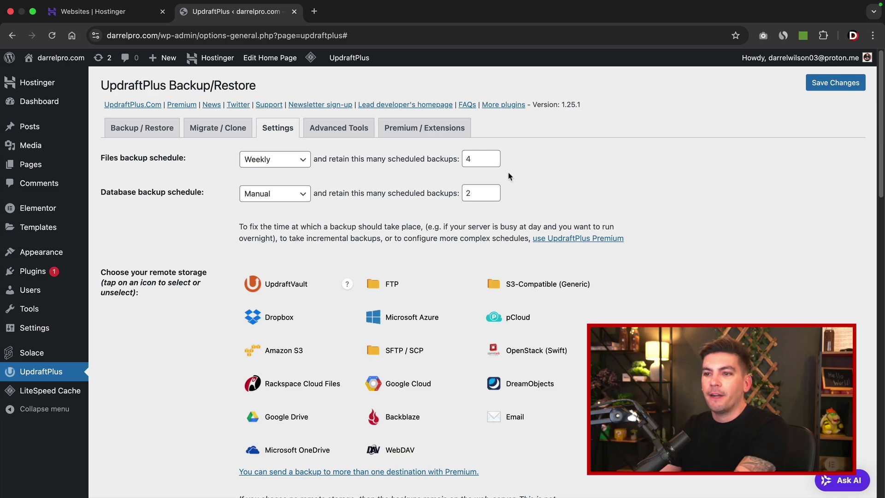
# - Set the database backup schedule to Weekly and retain 4 scheduled backups
pyautogui.moveTo(103, 192); pyautogui.dragTo(172, 192)
pyautogui.click(171, 192)
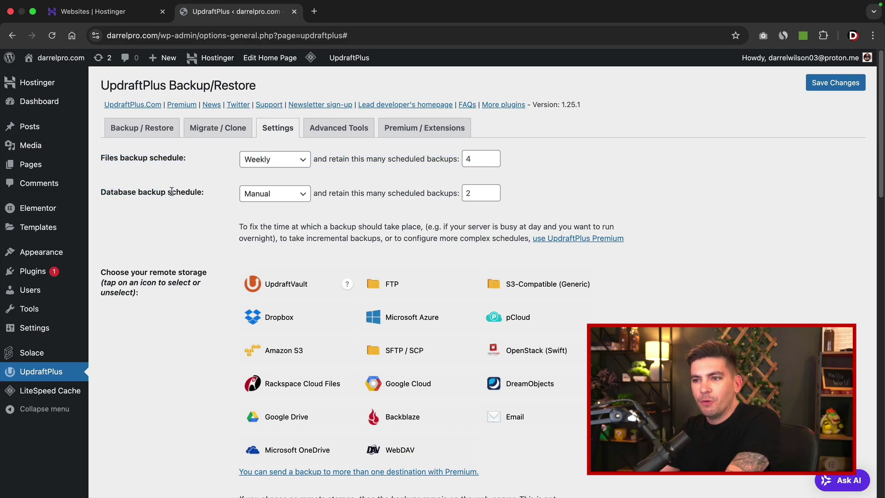
pyautogui.click(275, 193)
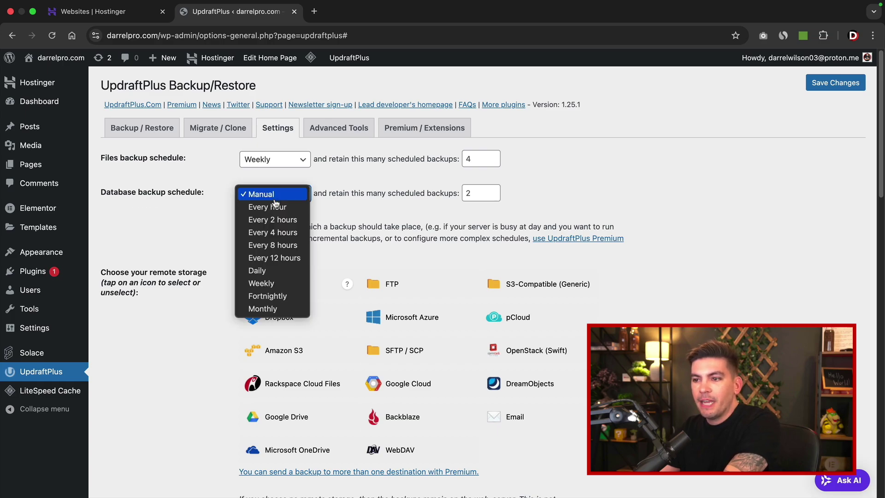
pyautogui.click(266, 283)
# - Choose Google Drive as the remote storage for the backups and save the settings
pyautogui.scroll(-1, 197, 341)
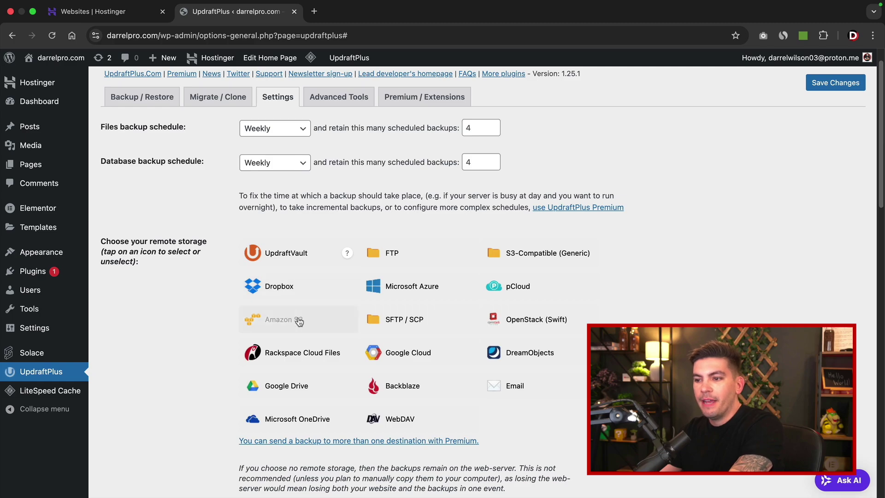
pyautogui.click(291, 391)
pyautogui.scroll(-1, 212, 360)
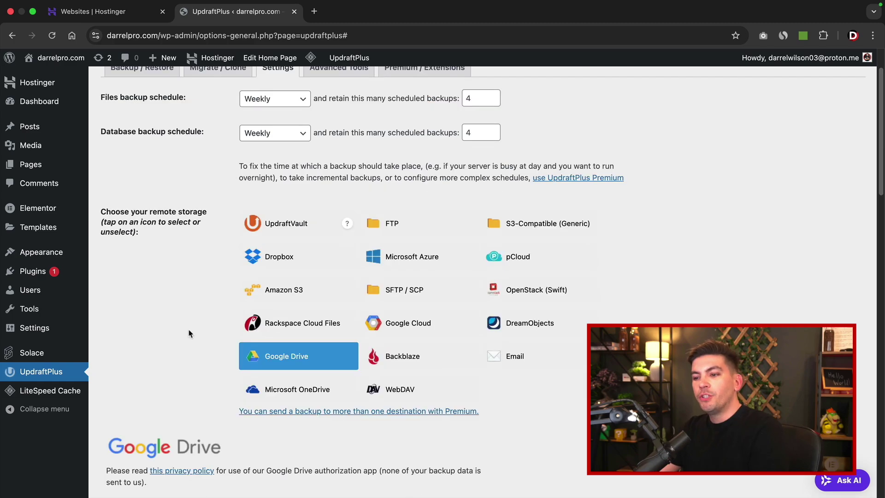
pyautogui.scroll(-6, 217, 322)
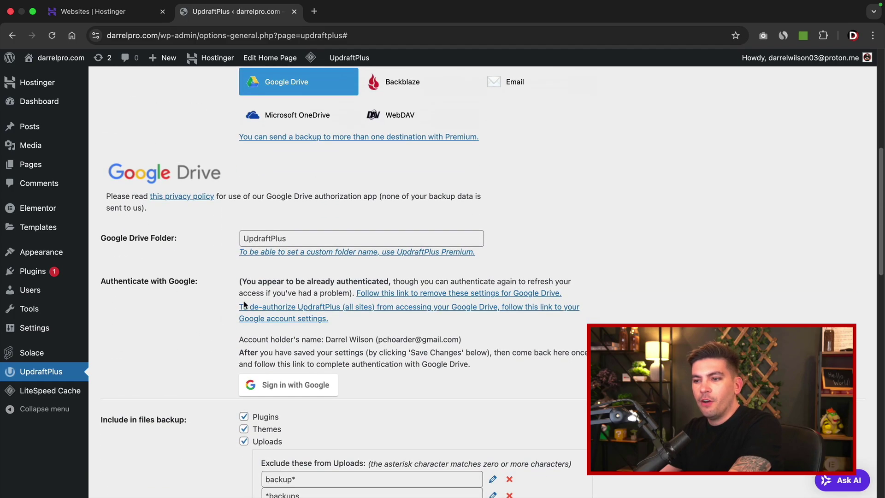
pyautogui.scroll(-18, 195, 318)
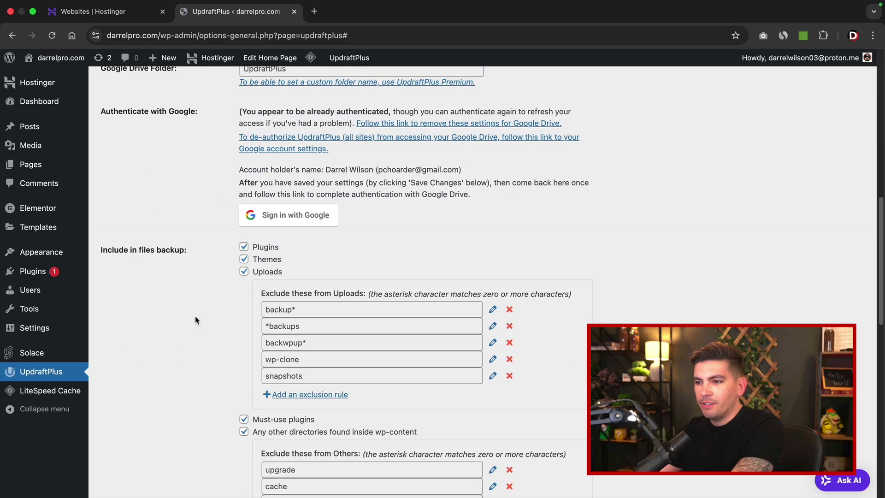
pyautogui.click(254, 328)
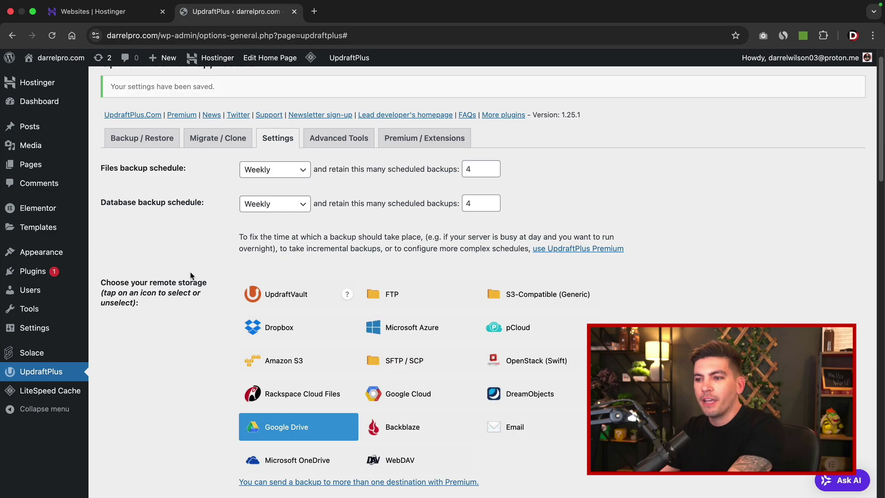
# - Authenticate UpdraftPlus with the primary Google account, grant it access, and complete the Google Drive setup
pyautogui.scroll(-9, 192, 276)
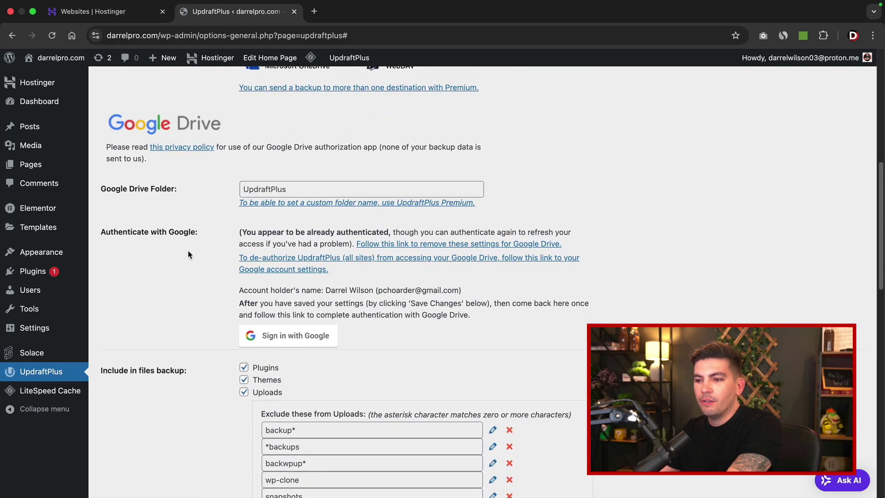
pyautogui.click(299, 340)
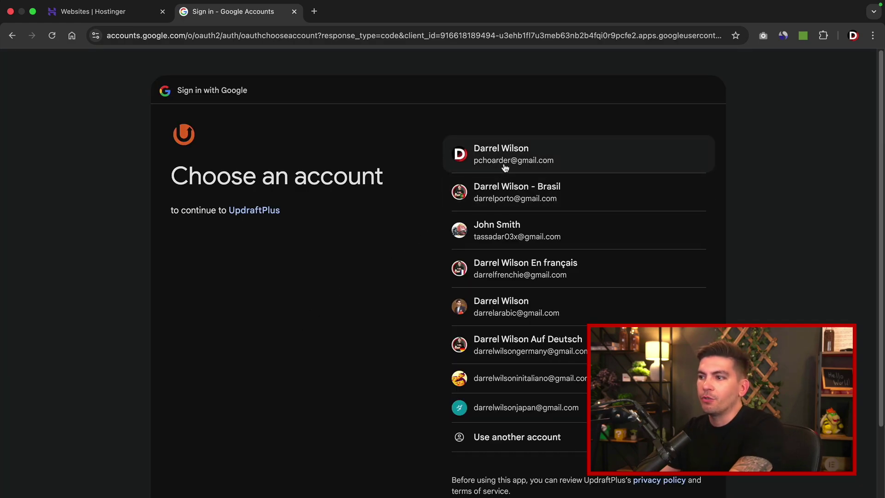
pyautogui.click(507, 157)
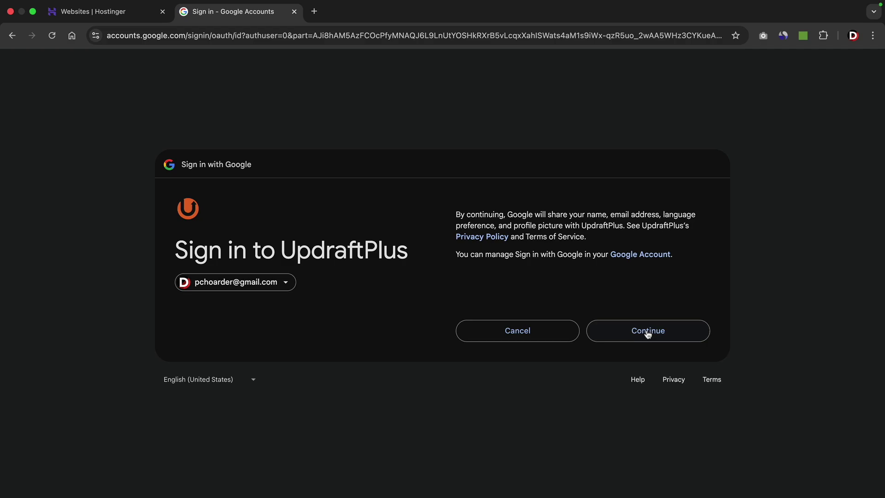
pyautogui.click(648, 332)
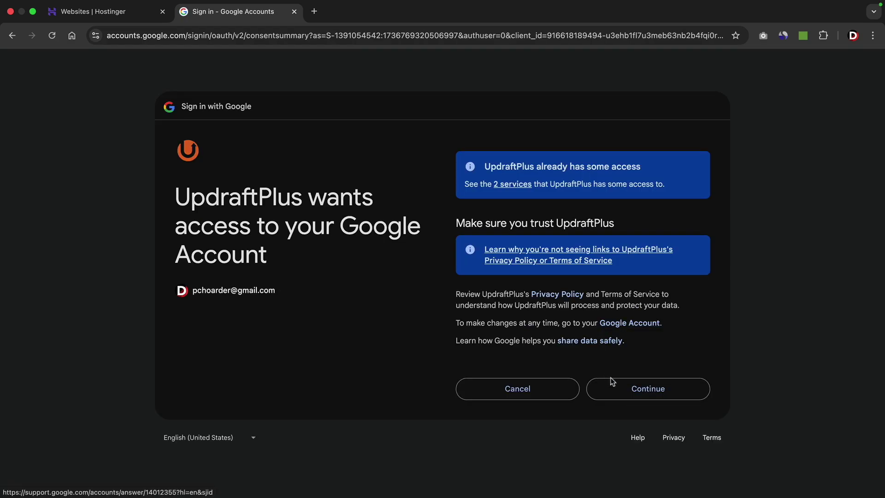
pyautogui.click(642, 390)
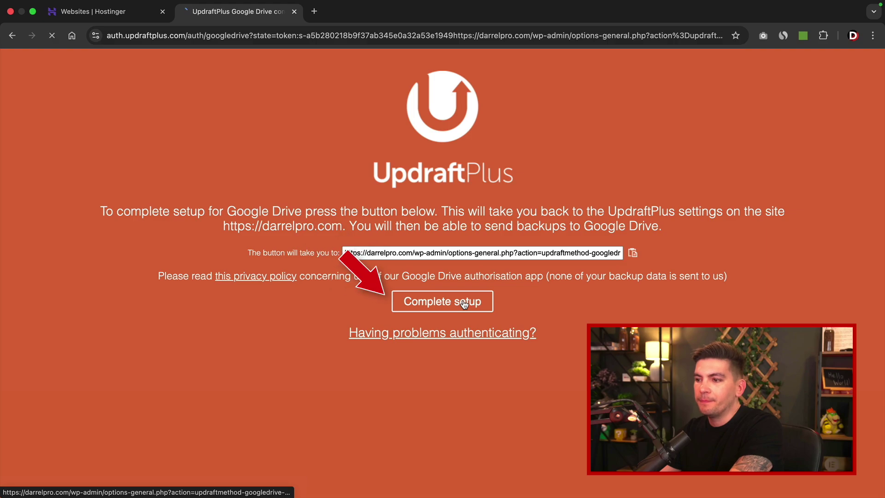
pyautogui.click(442, 302)
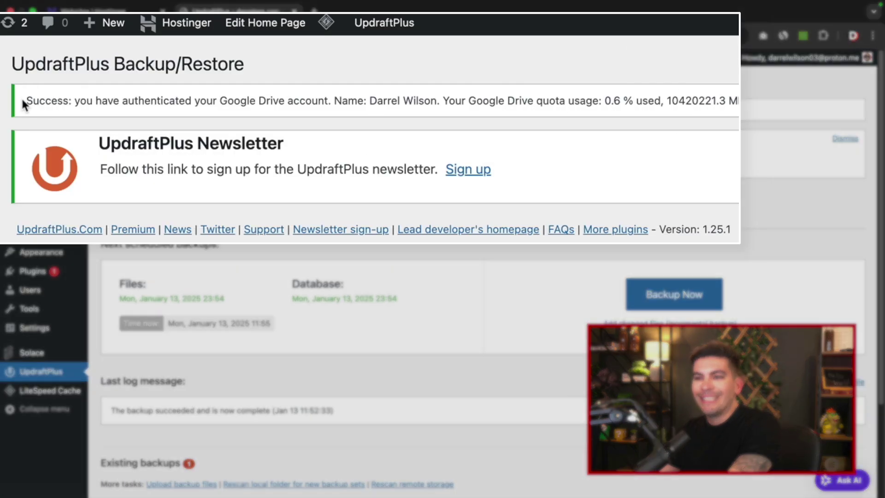
pyautogui.moveTo(107, 109); pyautogui.dragTo(130, 110)
pyautogui.moveTo(56, 100); pyautogui.dragTo(737, 101)
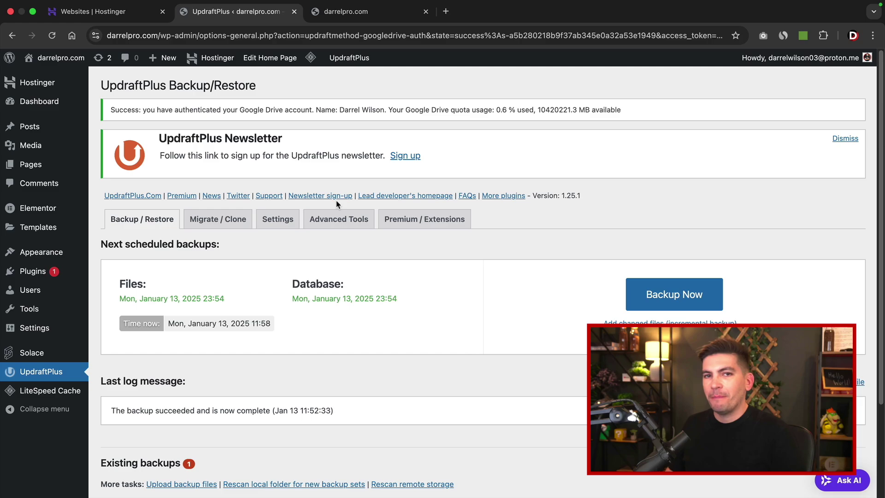
# - Check the live website's front page for damage and return to the UpdraftPlus page
pyautogui.click(364, 12)
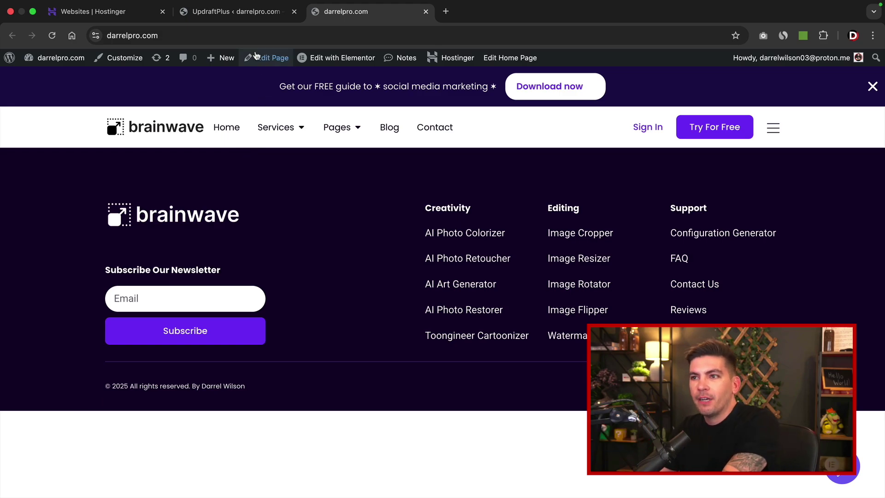
pyautogui.click(248, 16)
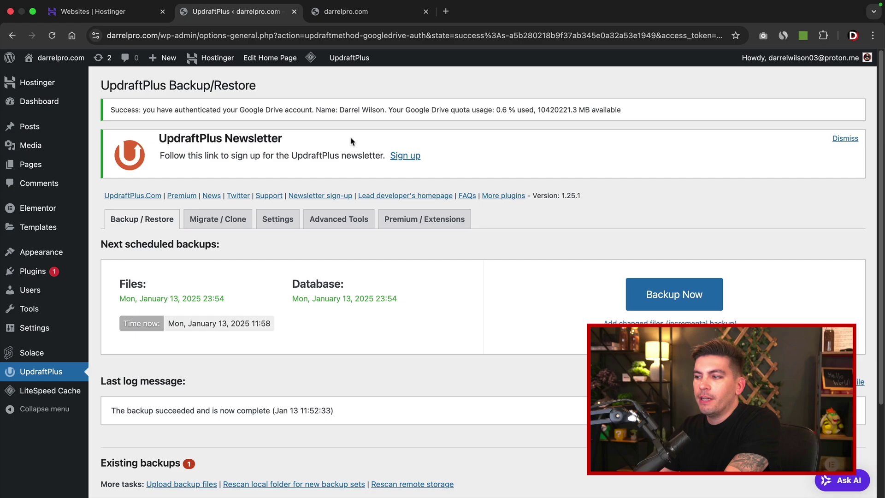
# - Start restoring the Jan 13, 2025 11:52 backup with Plugins, Themes, Uploads, Must-use plugins, Others and Database selected
pyautogui.scroll(-3, 366, 208)
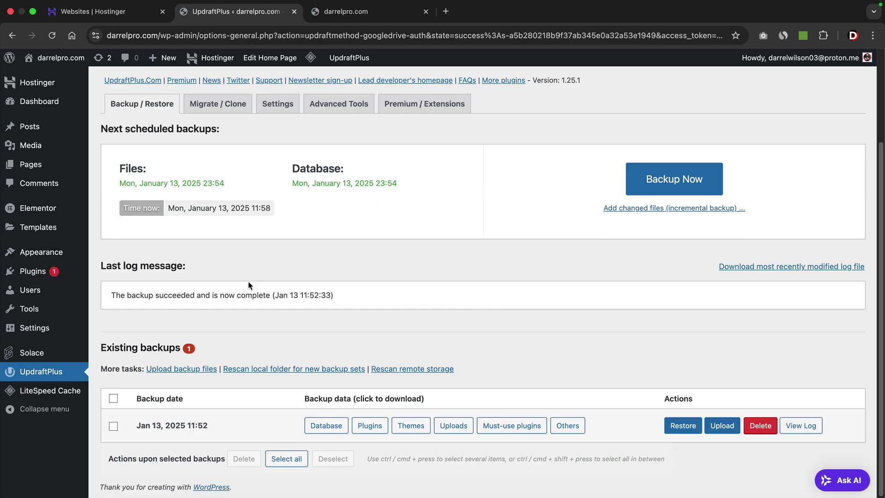
pyautogui.click(678, 428)
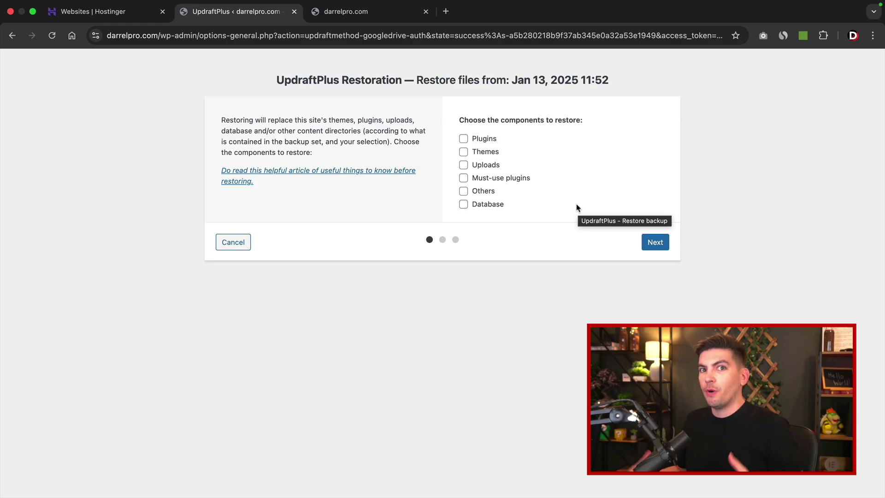
pyautogui.click(463, 139)
pyautogui.click(464, 152)
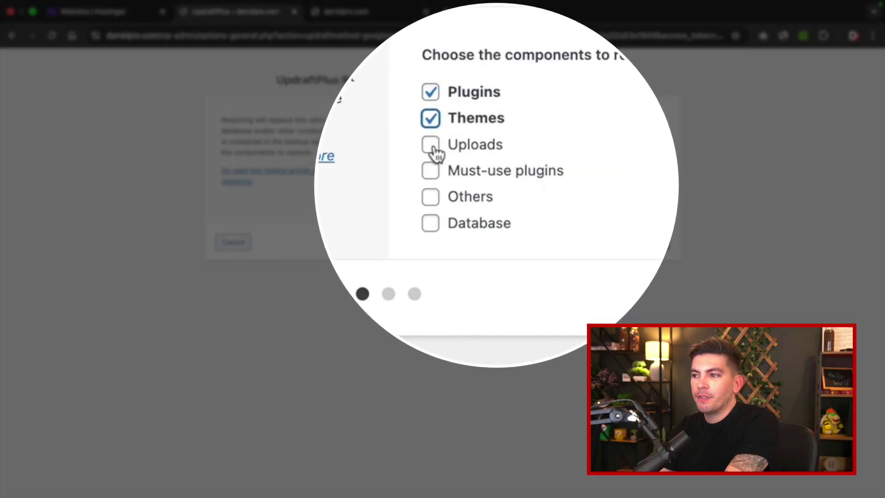
pyautogui.click(433, 148)
pyautogui.click(432, 173)
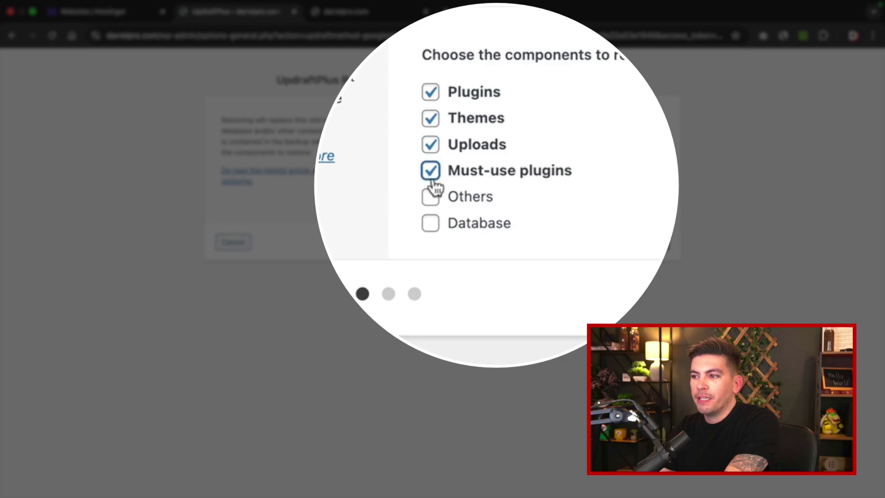
pyautogui.click(433, 225)
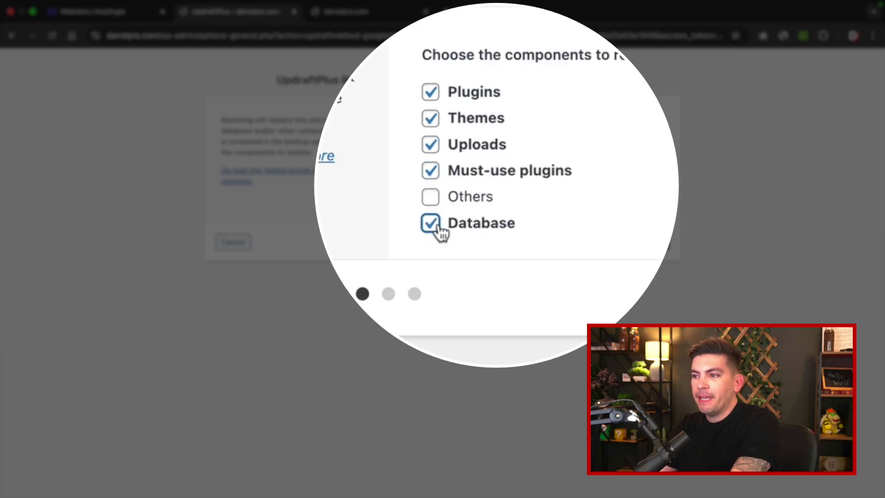
pyautogui.click(432, 197)
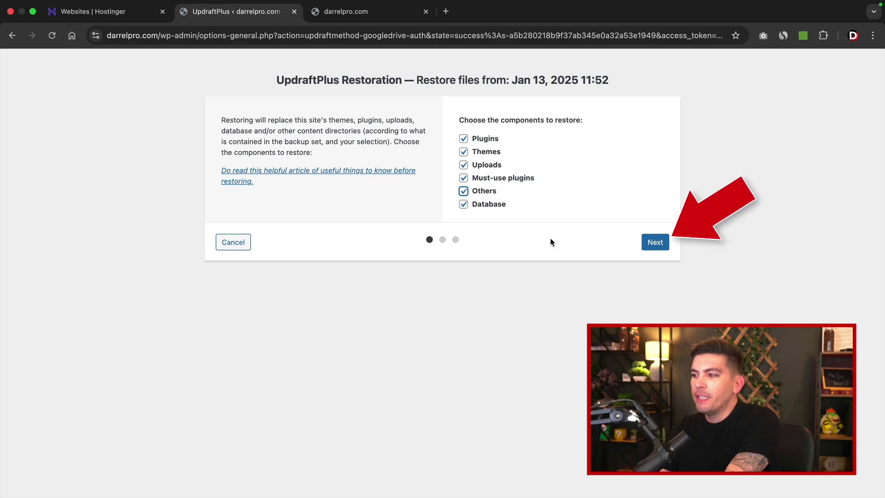
# - Prepare the backup files, run the restore of all selected components, and return to the UpdraftPlus configuration
pyautogui.click(654, 242)
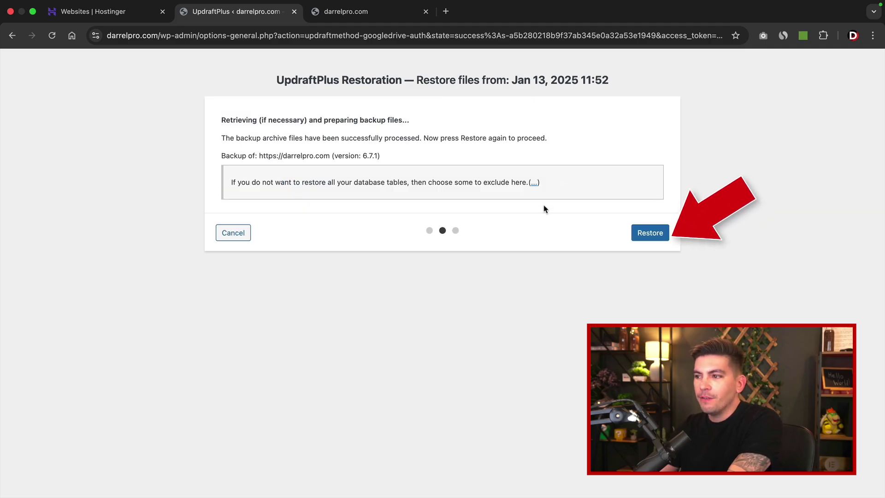
pyautogui.click(639, 234)
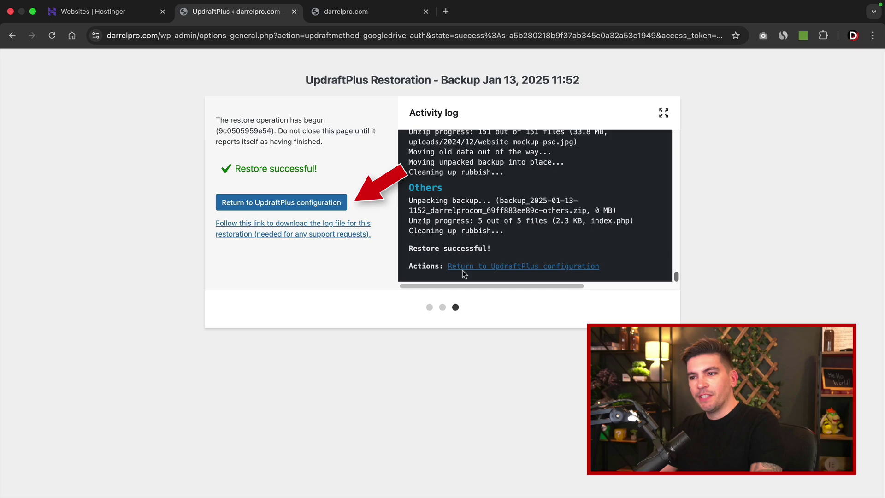
pyautogui.click(270, 203)
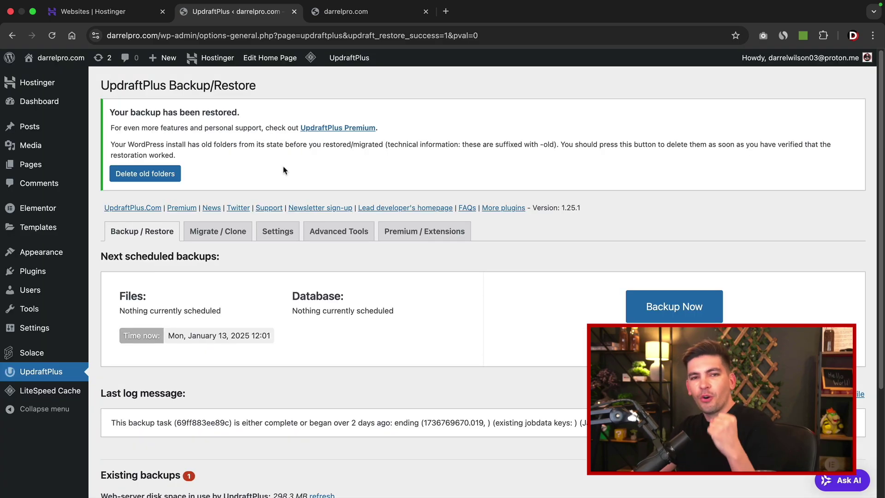
# - Reload the live website's front page to check the restored site and purge that page's LSCache
pyautogui.click(350, 18)
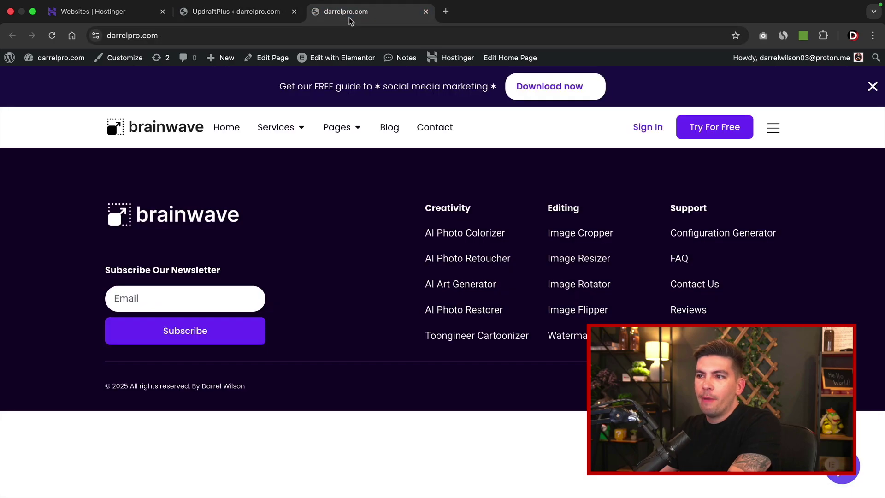
pyautogui.click(53, 36)
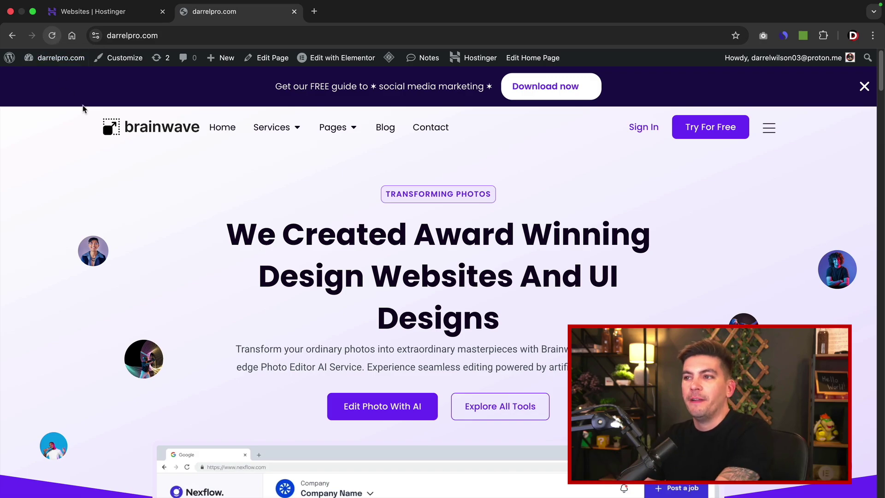
pyautogui.moveTo(276, 127)
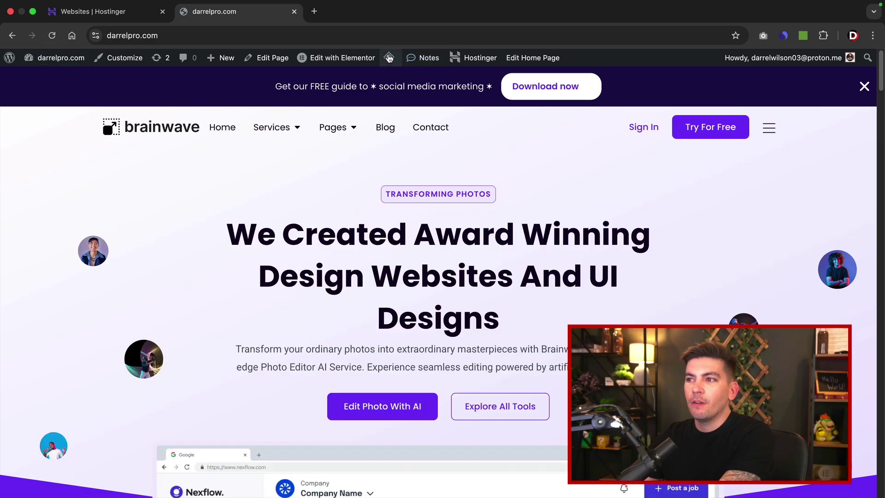
pyautogui.moveTo(389, 56)
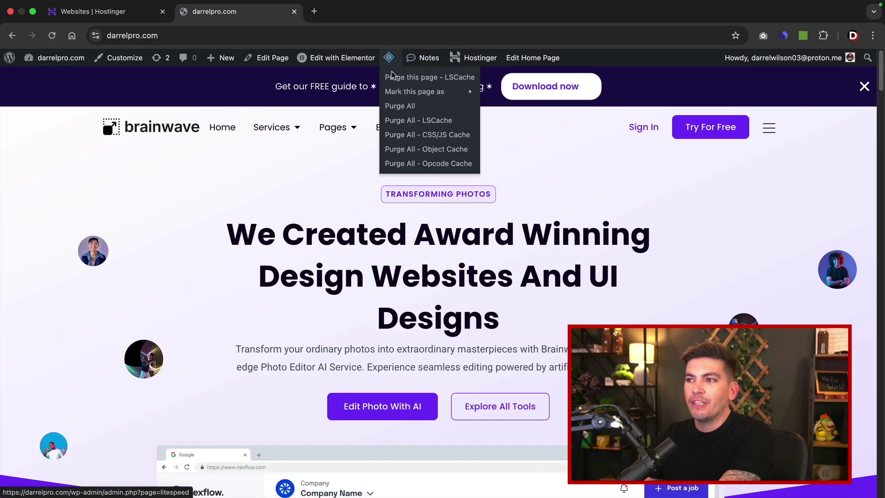
pyautogui.click(397, 81)
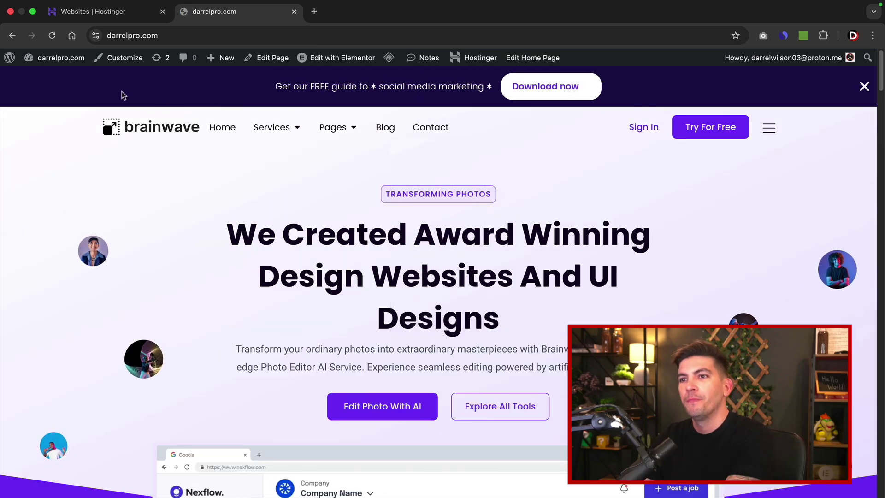
# - Return to the WordPress dashboard, open UpdraftPlus and locate the downloadable backup data under the existing backups
pyautogui.moveTo(64, 59)
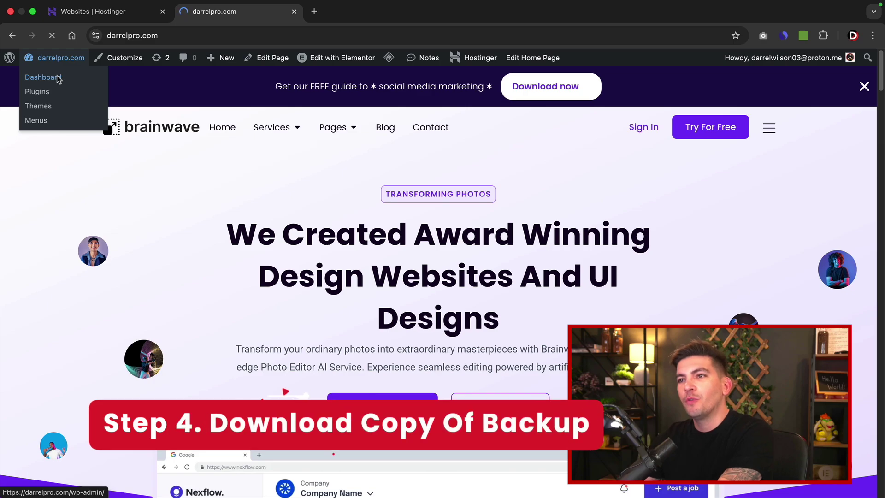
pyautogui.click(58, 78)
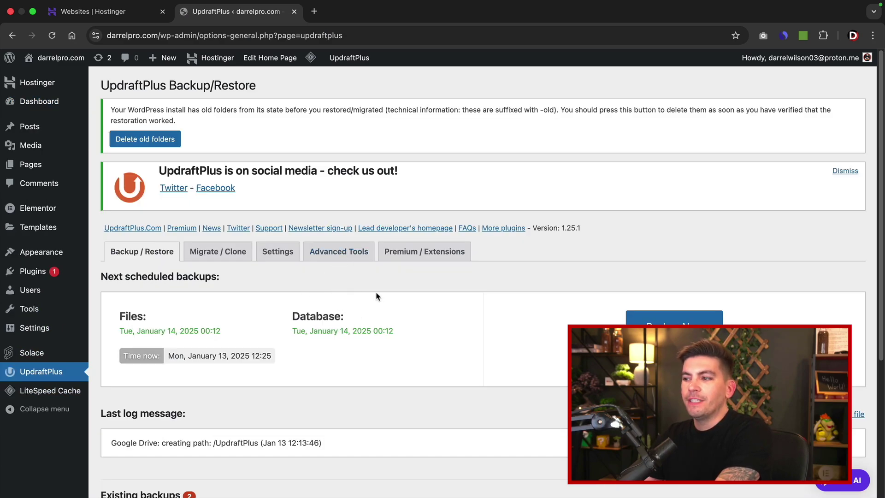
pyautogui.scroll(-1, 377, 295)
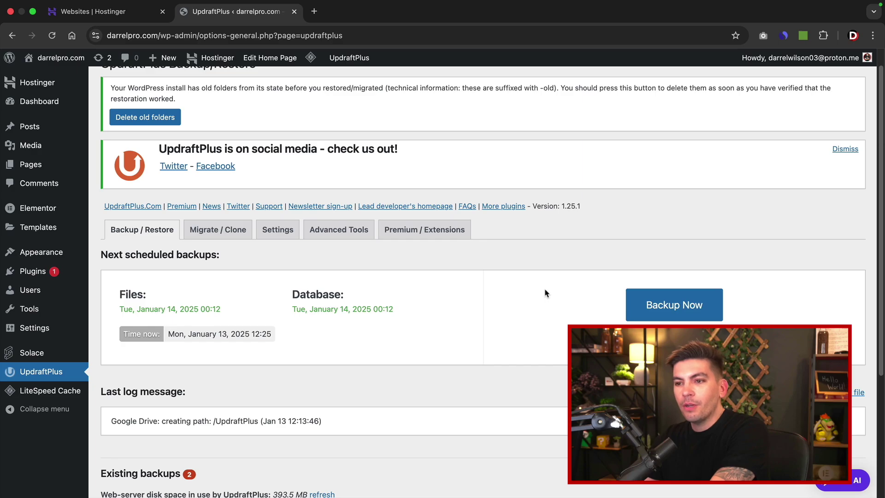
pyautogui.scroll(-5, 545, 294)
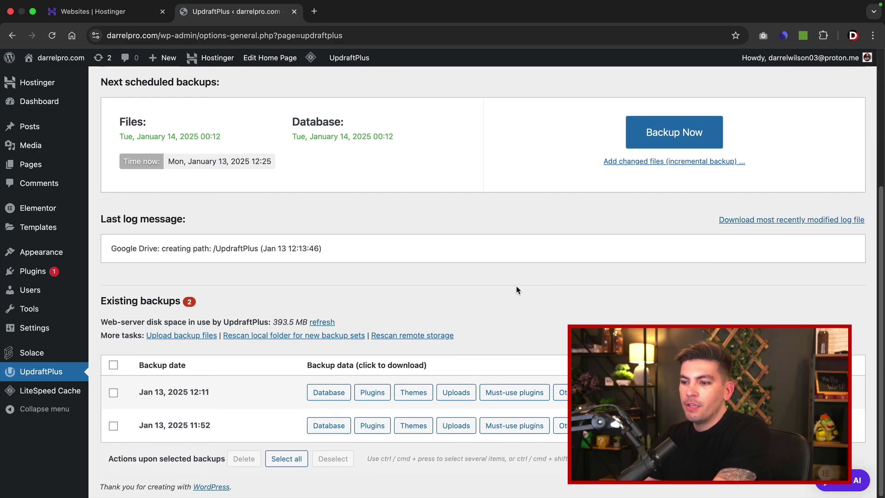
pyautogui.moveTo(308, 368); pyautogui.dragTo(439, 370)
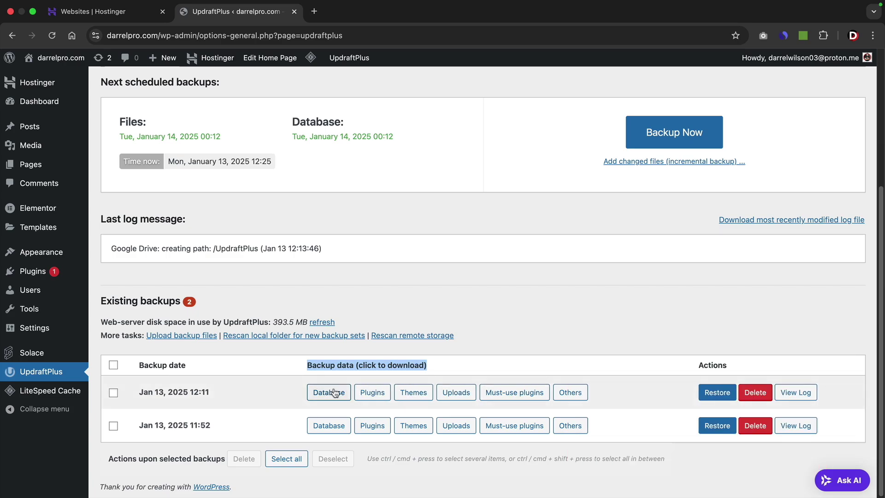
# - Prepare the Database, Plugins, Themes, Uploads, Must-use plugins and Others files of the Jan 13, 2025 12:11 backup for download
pyautogui.click(328, 392)
pyautogui.scroll(-2, 331, 395)
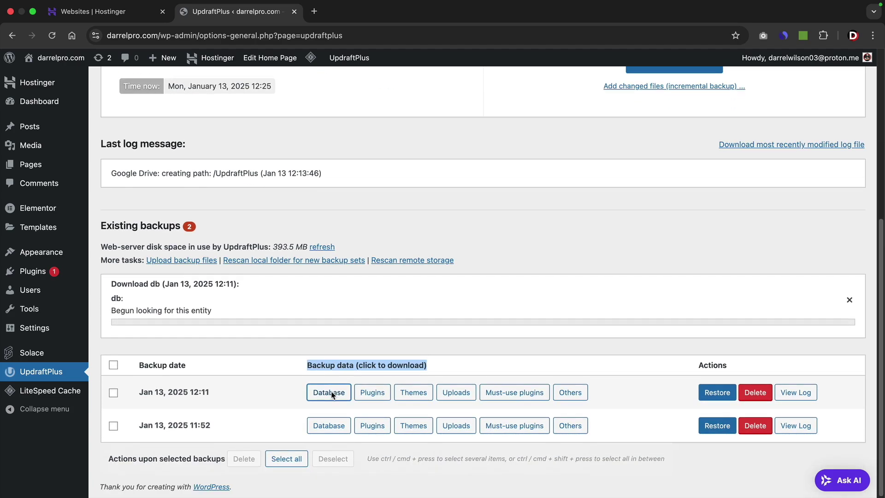
pyautogui.click(368, 392)
pyautogui.scroll(-2, 366, 397)
pyautogui.click(412, 391)
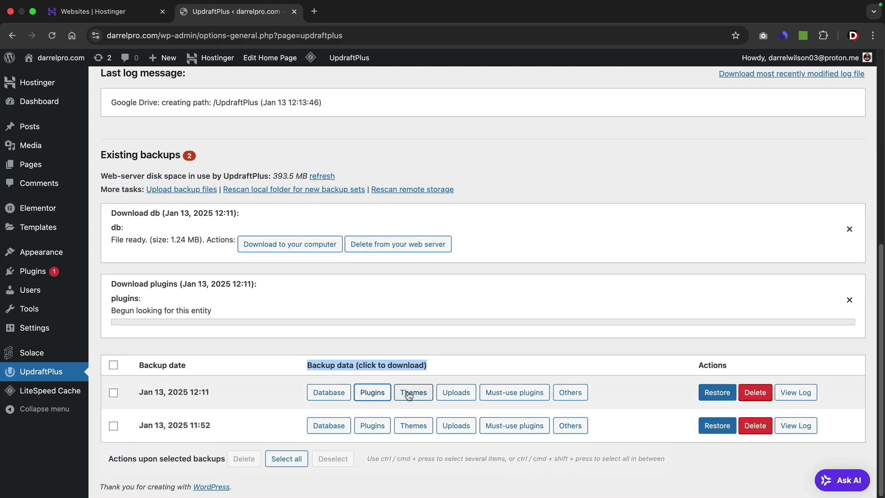
pyautogui.scroll(-2, 409, 396)
pyautogui.click(454, 393)
pyautogui.scroll(-2, 453, 396)
pyautogui.click(500, 396)
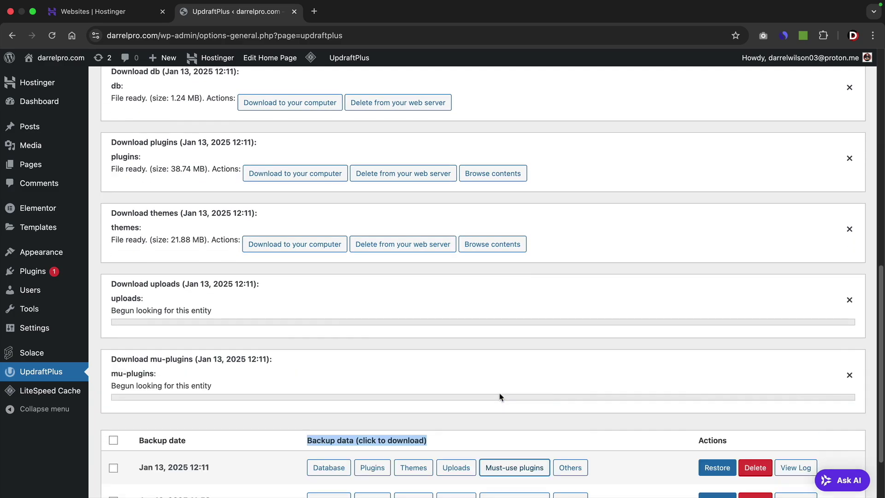
pyautogui.scroll(-2, 507, 392)
pyautogui.click(569, 391)
pyautogui.scroll(4, 485, 350)
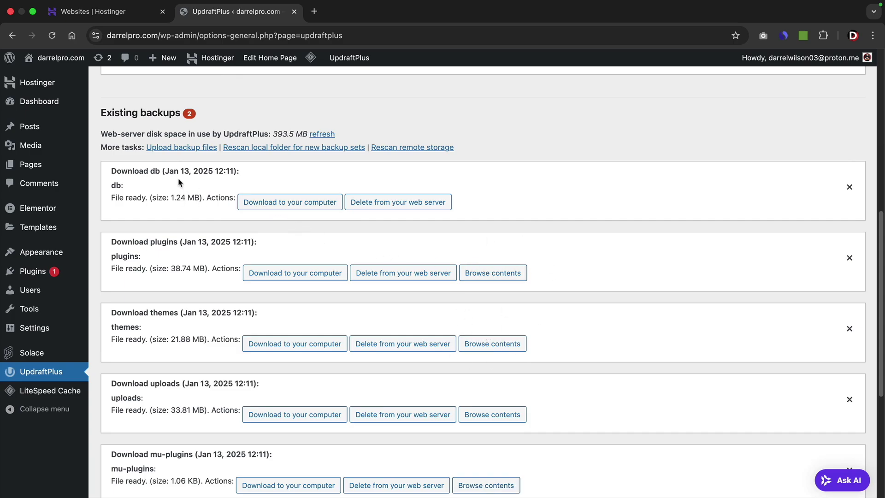
# - Download the prepared db, plugins, themes, uploads, mu-plugins and others files to the computer
pyautogui.click(277, 208)
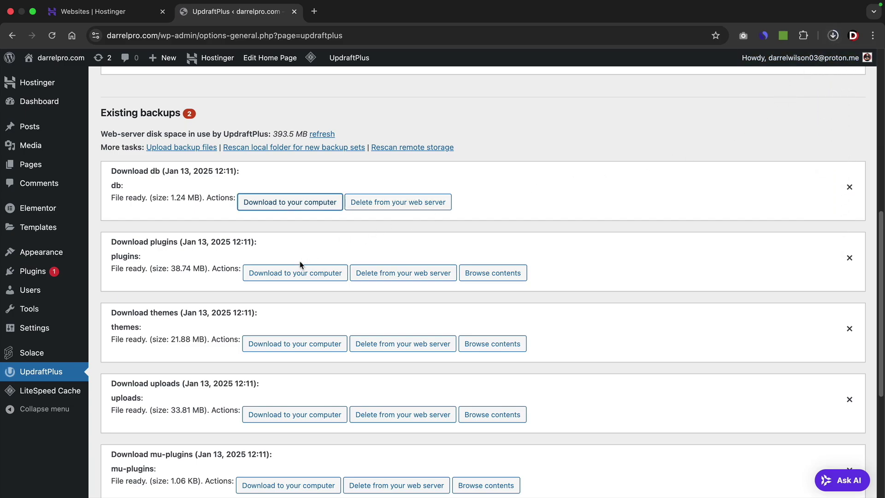
pyautogui.click(298, 277)
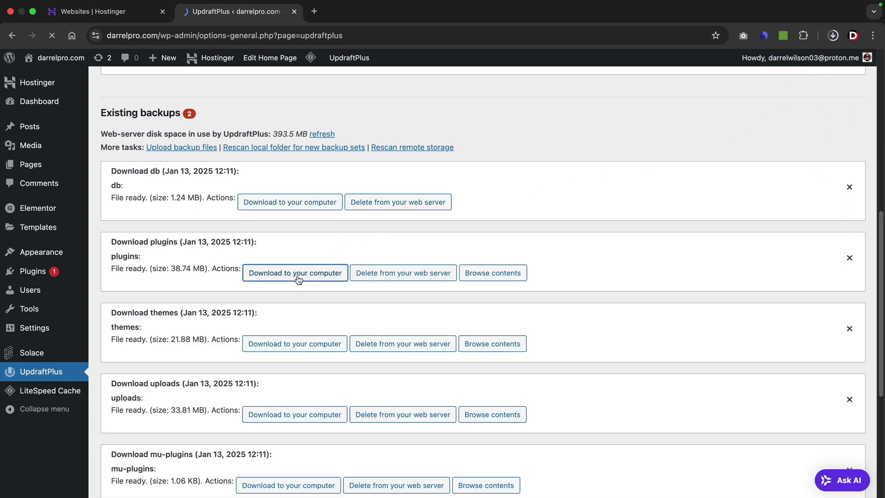
pyautogui.click(297, 345)
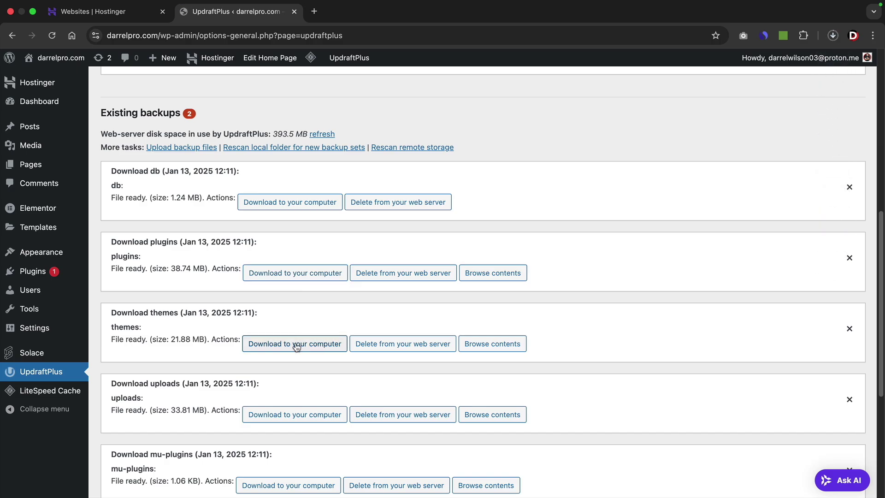
pyautogui.click(297, 345)
pyautogui.scroll(-2, 296, 346)
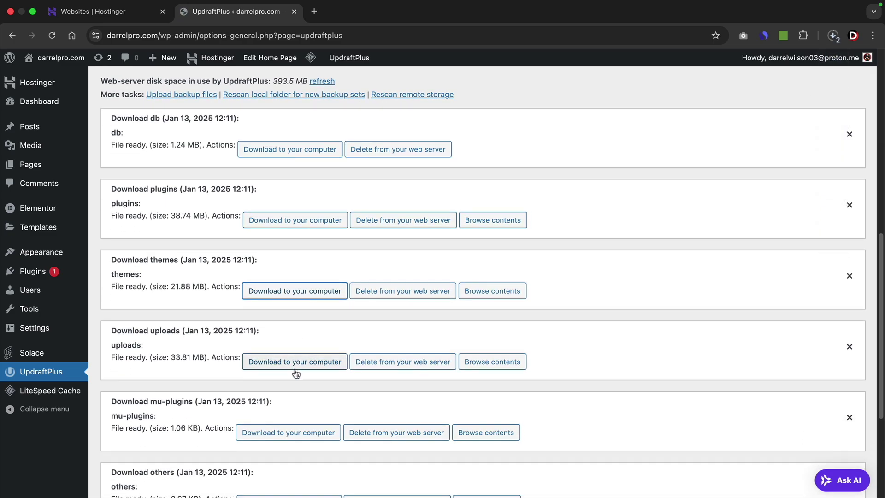
pyautogui.click(298, 364)
pyautogui.scroll(-3, 300, 366)
pyautogui.click(295, 372)
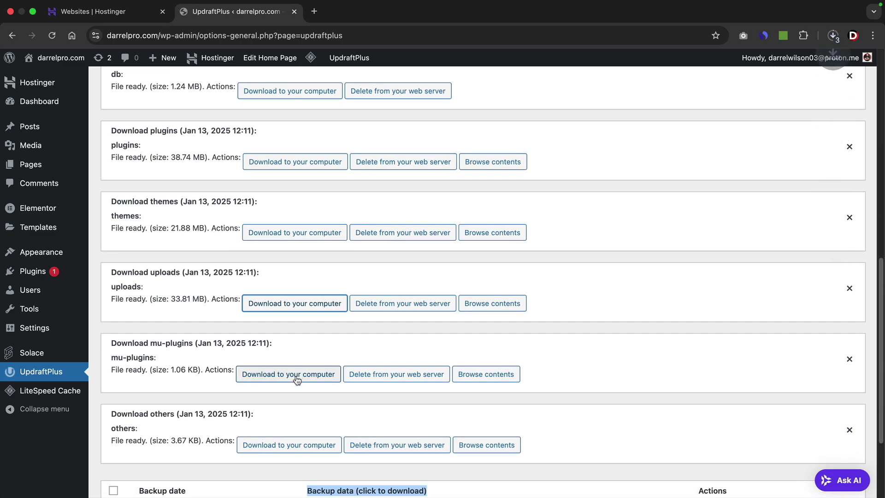
pyautogui.scroll(-1, 297, 379)
pyautogui.scroll(-1, 297, 381)
pyautogui.click(298, 393)
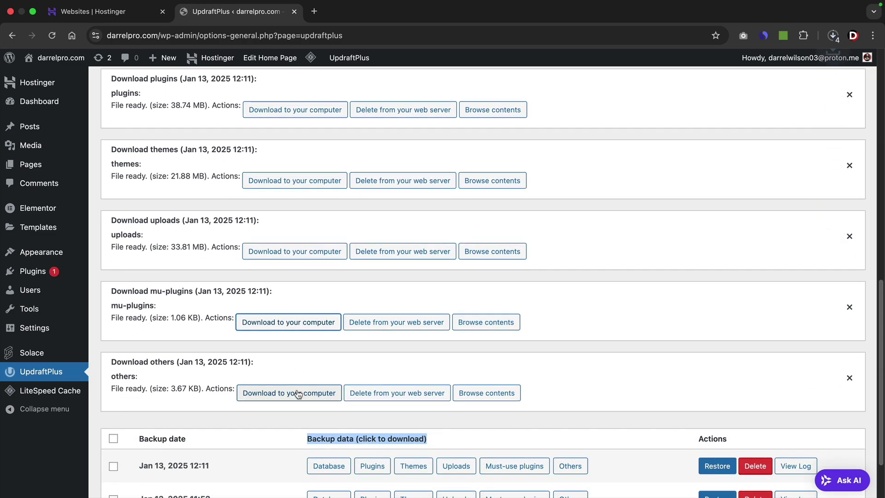
pyautogui.scroll(1, 596, 183)
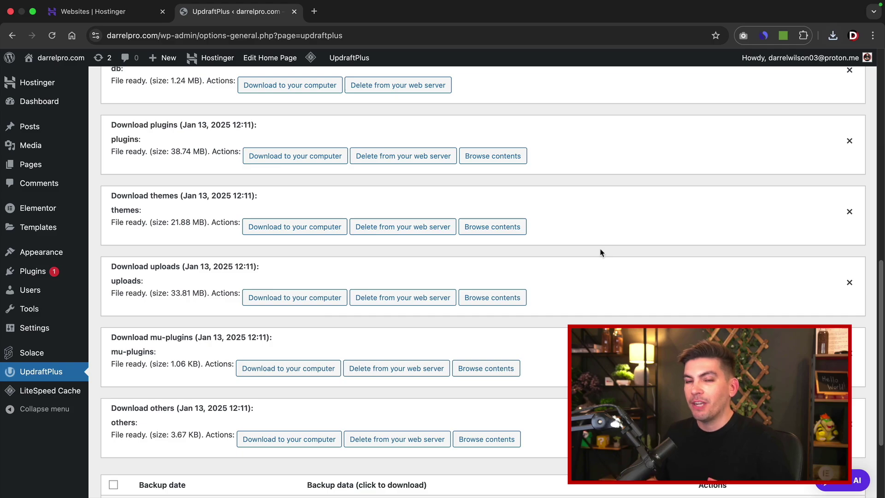
pyautogui.scroll(3, 593, 252)
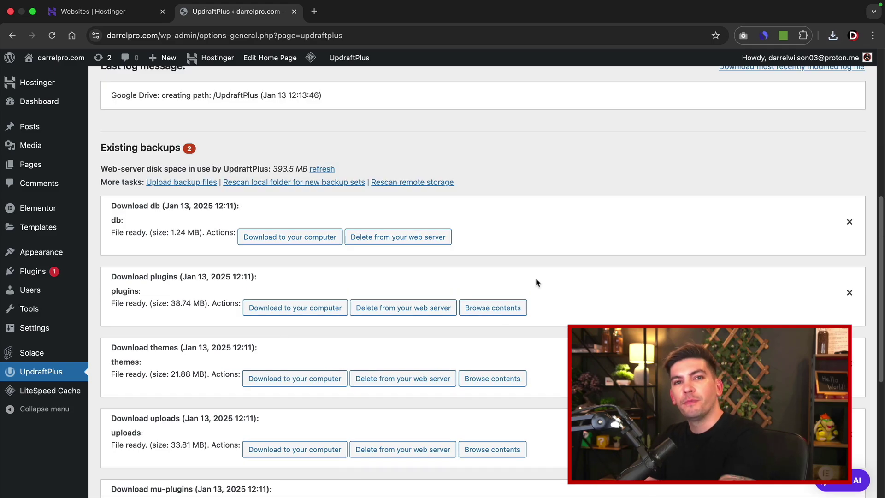
pyautogui.click(170, 186)
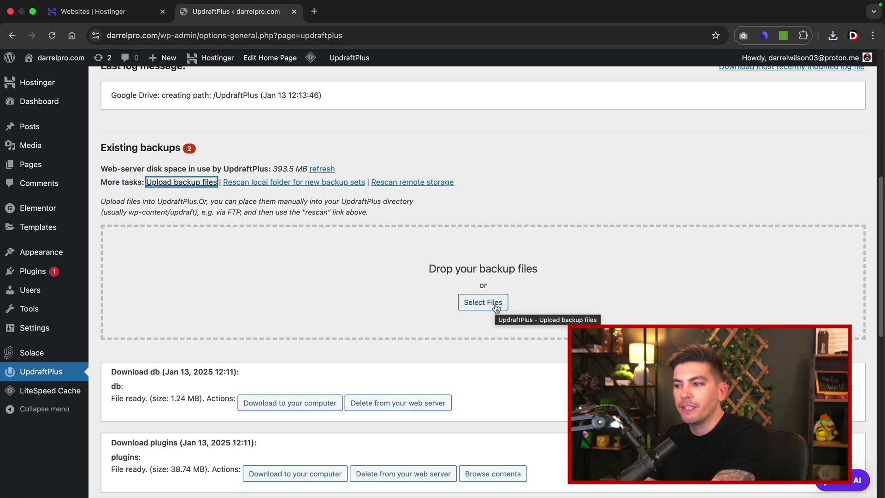
pyautogui.click(483, 302)
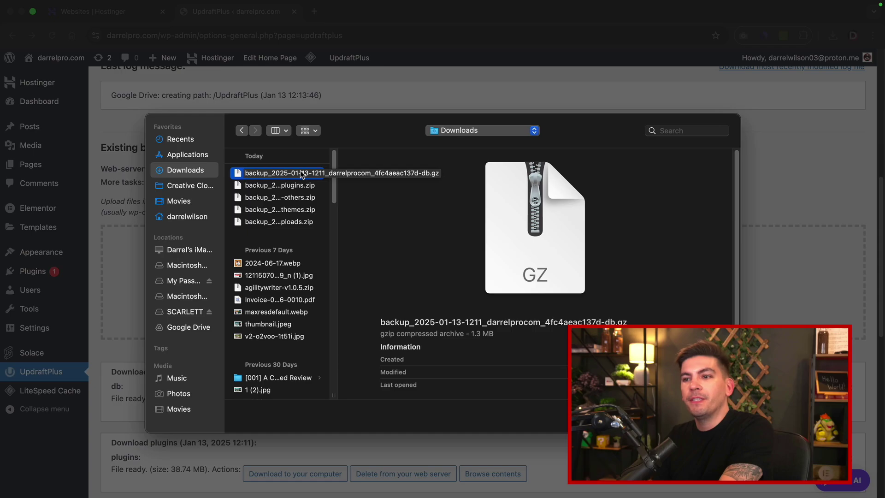
pyautogui.hotkey('shift', 'Down')
pyautogui.hotkey('shift', 'Down')
pyautogui.hotkey('shift', 'Down')
pyautogui.hotkey('shift', 'Down')
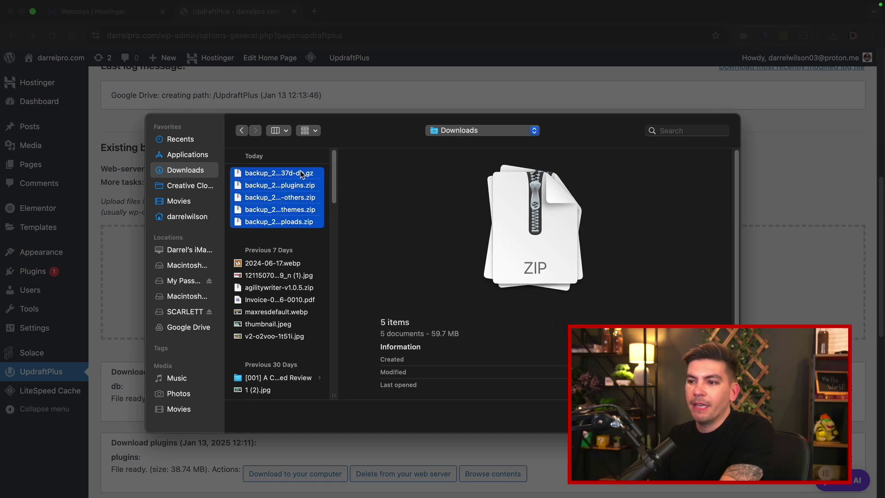
pyautogui.press('Return')
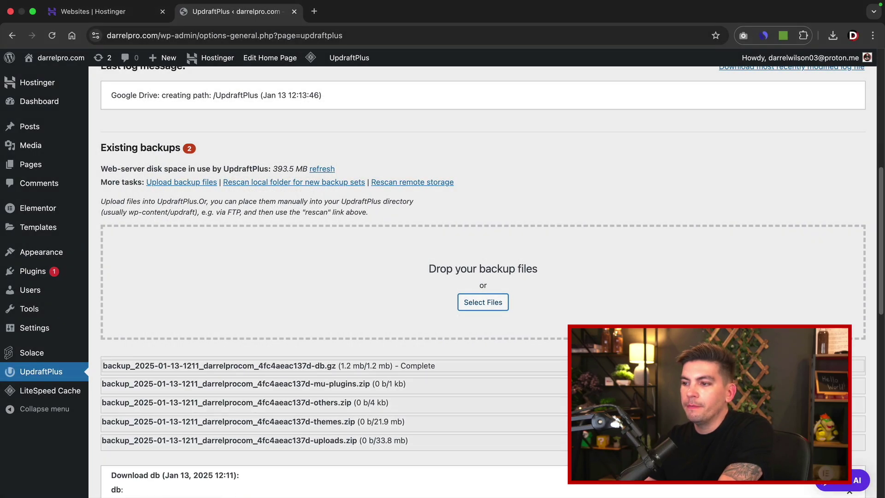
# - Check the Jan 13, 2025 12:11 entry among the existing backups and visit the live site
pyautogui.scroll(-3, 432, 297)
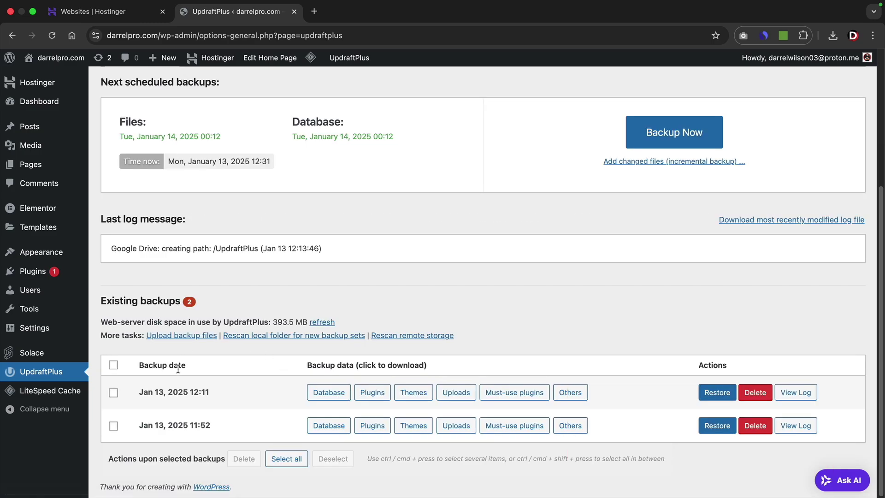
pyautogui.moveTo(154, 391); pyautogui.dragTo(201, 395)
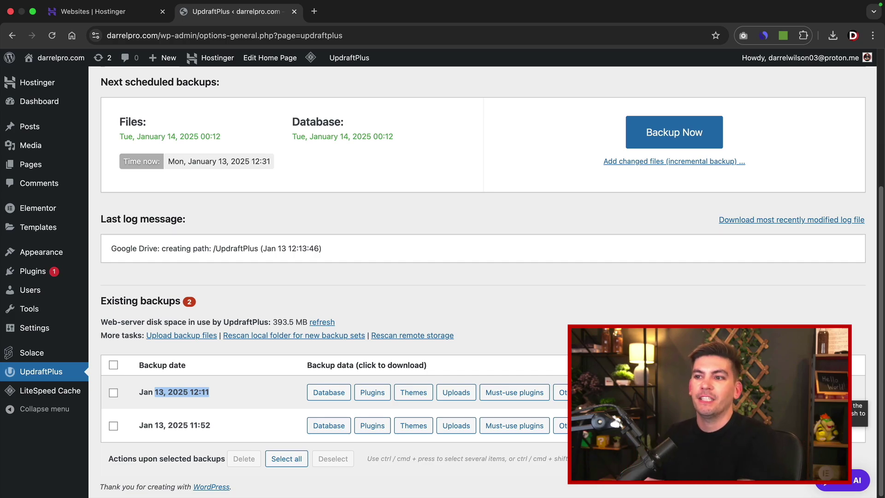
pyautogui.moveTo(56, 58)
pyautogui.click(54, 78)
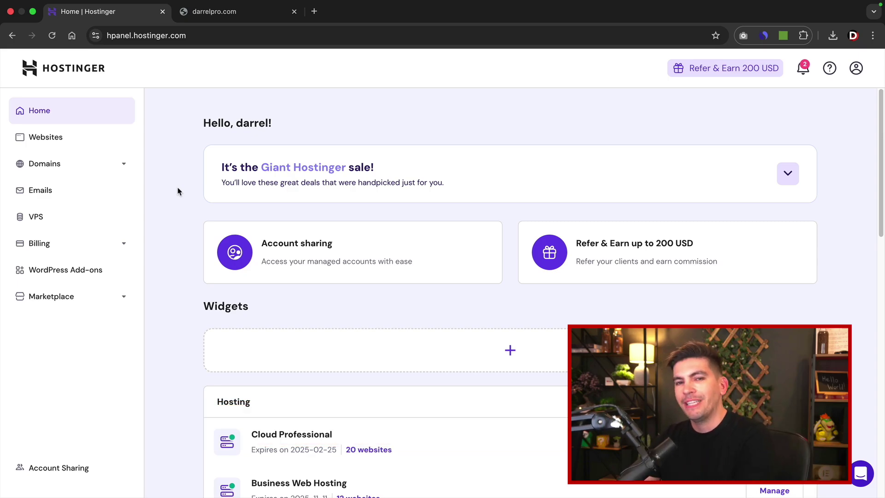
# - In Hostinger, open the darrelpro.com website's dashboard and go to its Backups page
pyautogui.click(74, 142)
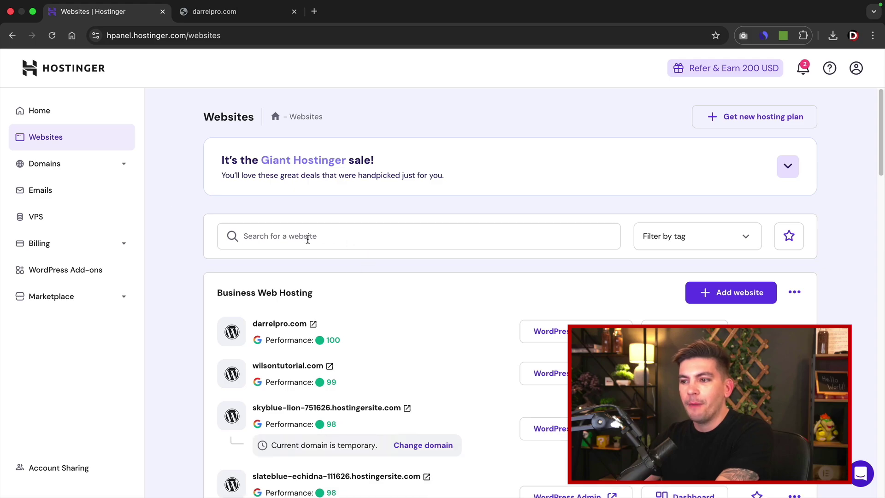
pyautogui.scroll(-4, 362, 265)
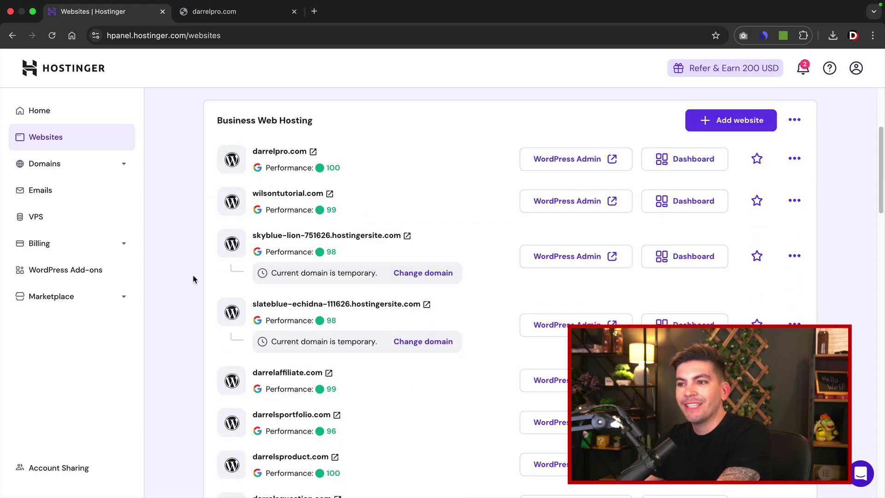
pyautogui.click(670, 164)
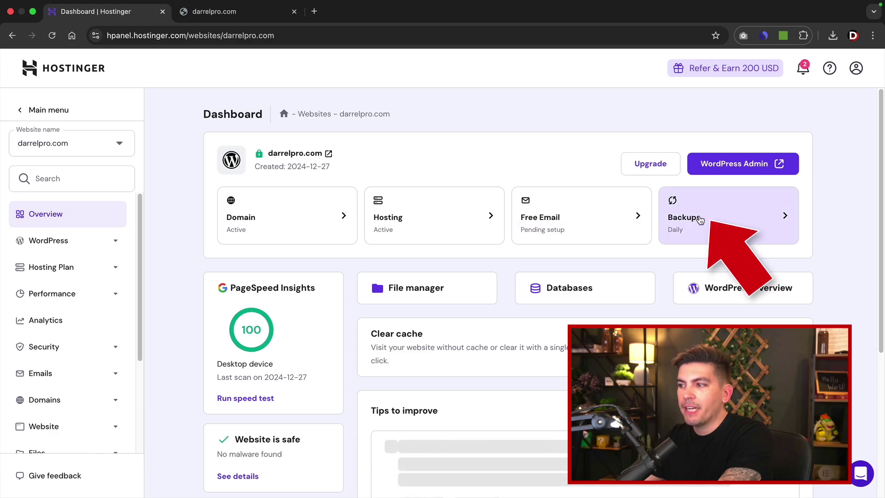
pyautogui.click(700, 220)
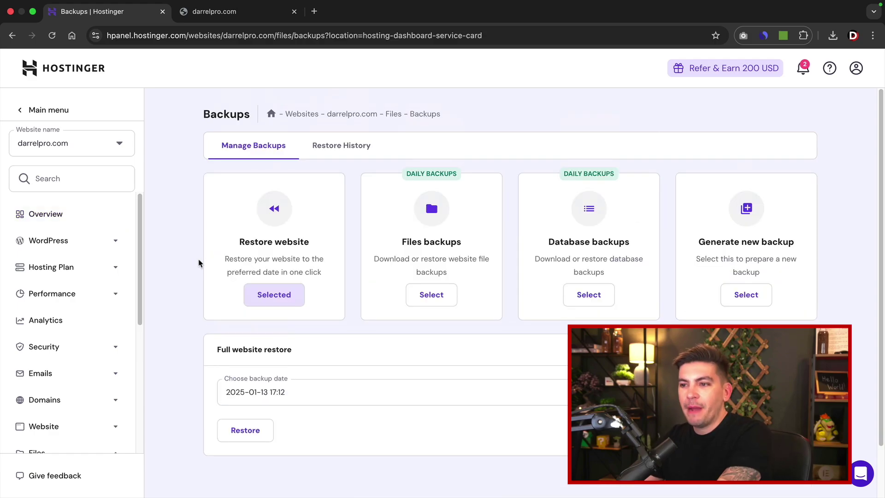
# - Examine the Restore website, Files backups and Database backups options for darrelpro.com
pyautogui.moveTo(238, 245); pyautogui.dragTo(314, 249)
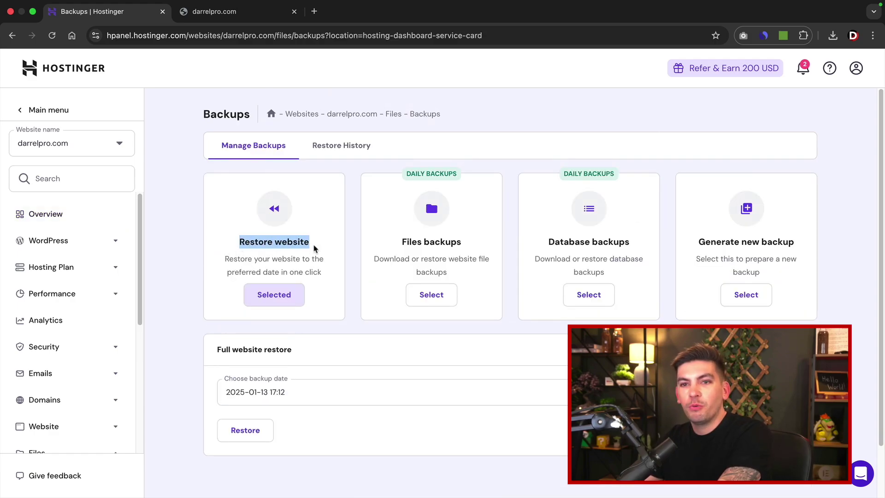
pyautogui.moveTo(402, 241); pyautogui.dragTo(476, 245)
pyautogui.moveTo(547, 244); pyautogui.dragTo(633, 246)
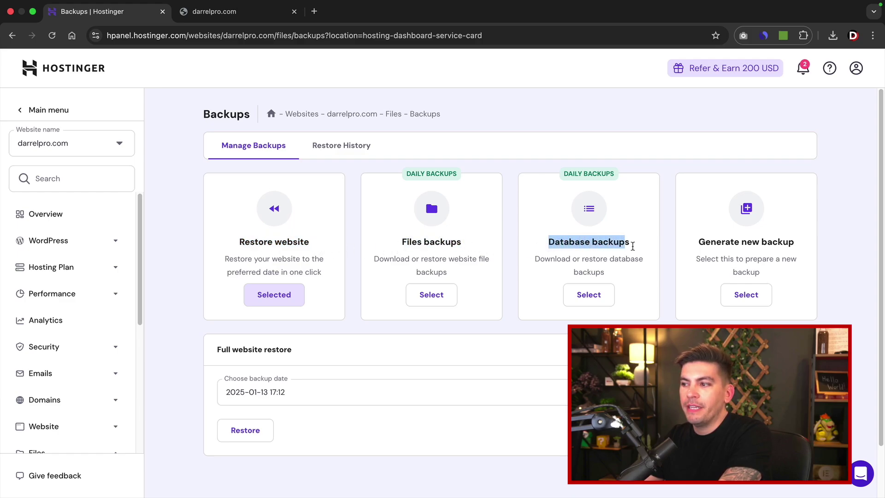
# - Examine the Generate new backup option alongside the Files backups and Database backups options
pyautogui.moveTo(694, 246); pyautogui.dragTo(794, 244)
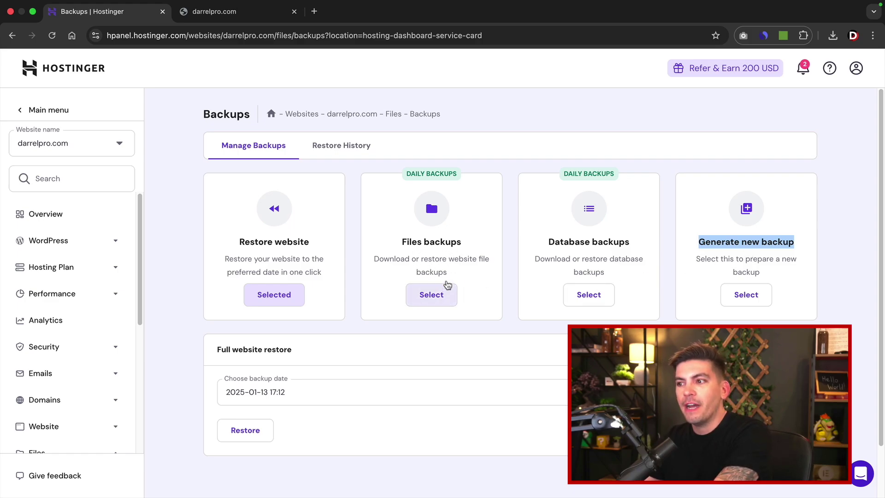
pyautogui.moveTo(411, 242); pyautogui.dragTo(461, 243)
pyautogui.moveTo(554, 242); pyautogui.dragTo(628, 244)
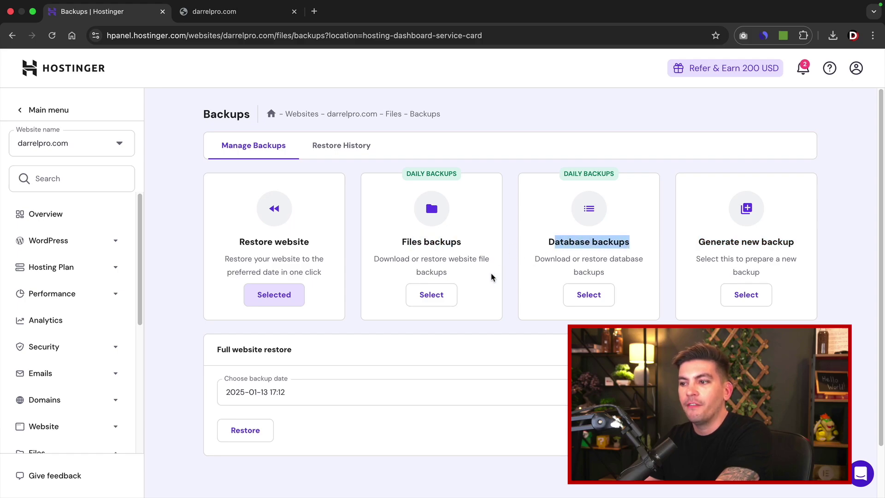
# - Select Files backups and look through the backup dates available for darrelpro.com
pyautogui.click(434, 297)
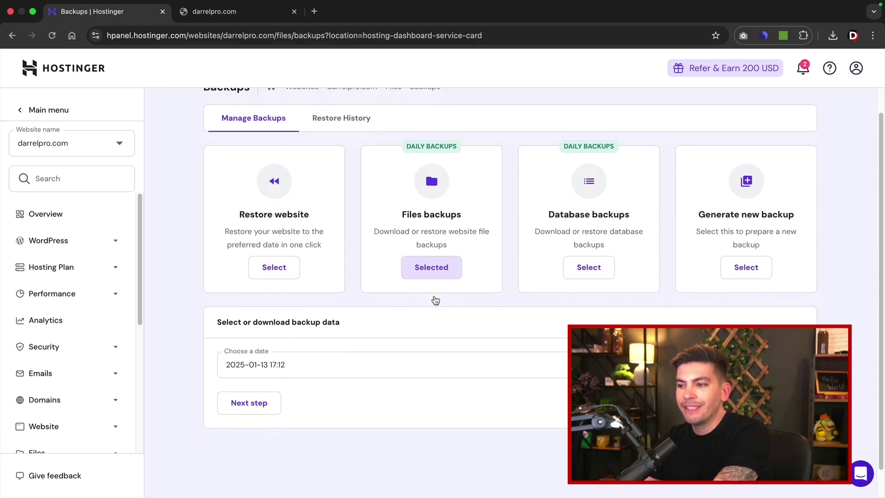
pyautogui.click(315, 336)
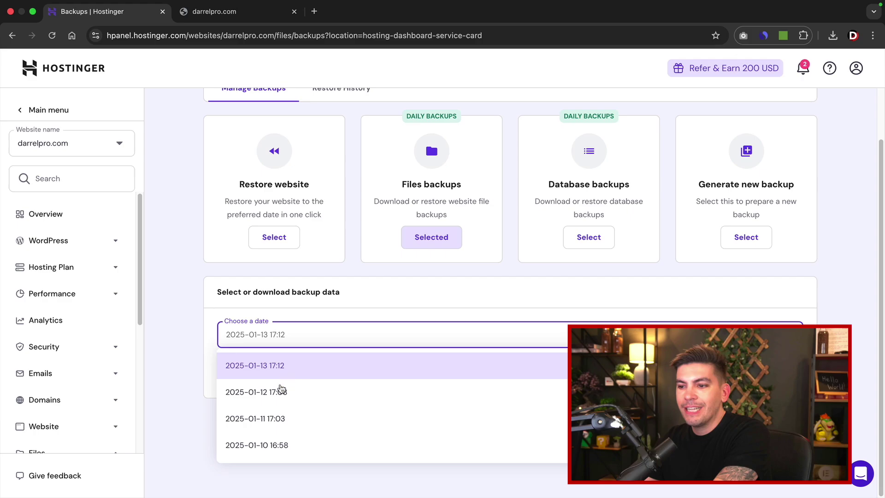
pyautogui.scroll(-1, 277, 417)
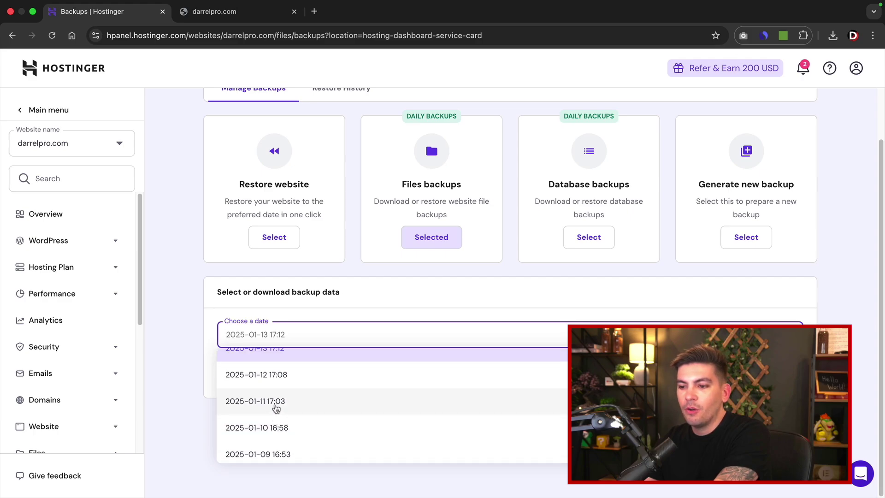
pyautogui.scroll(-6, 276, 415)
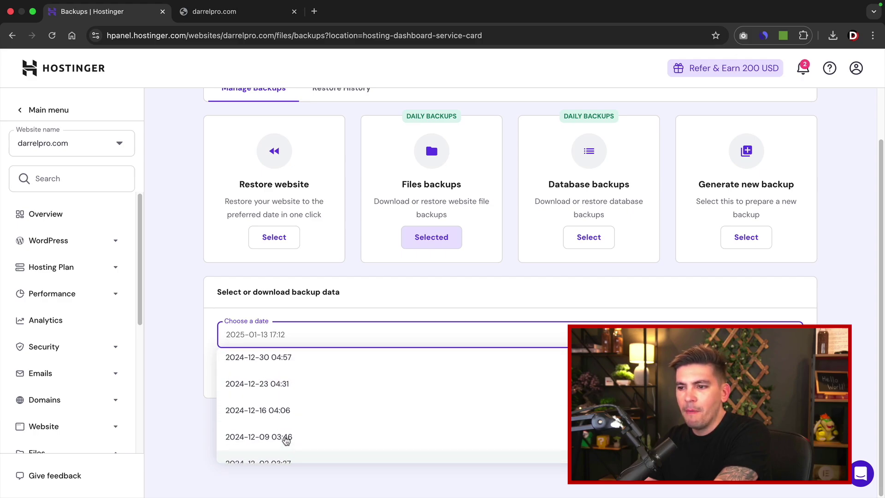
pyautogui.scroll(8, 286, 438)
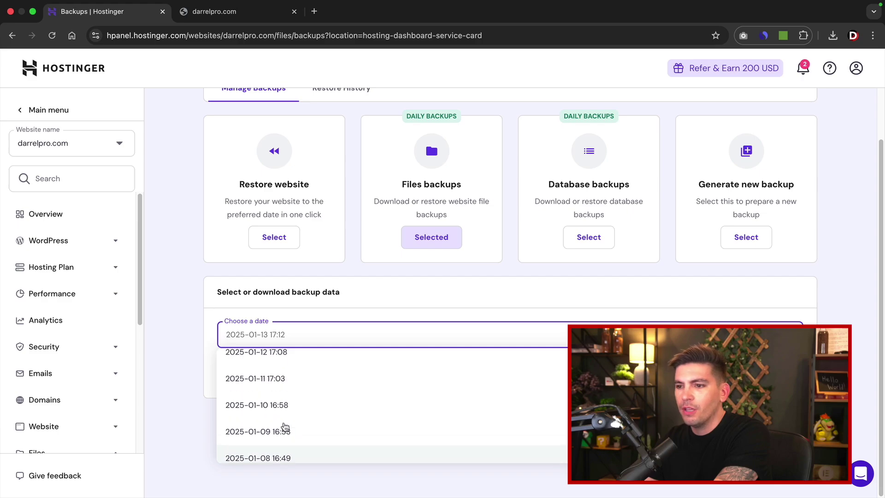
pyautogui.scroll(2, 286, 426)
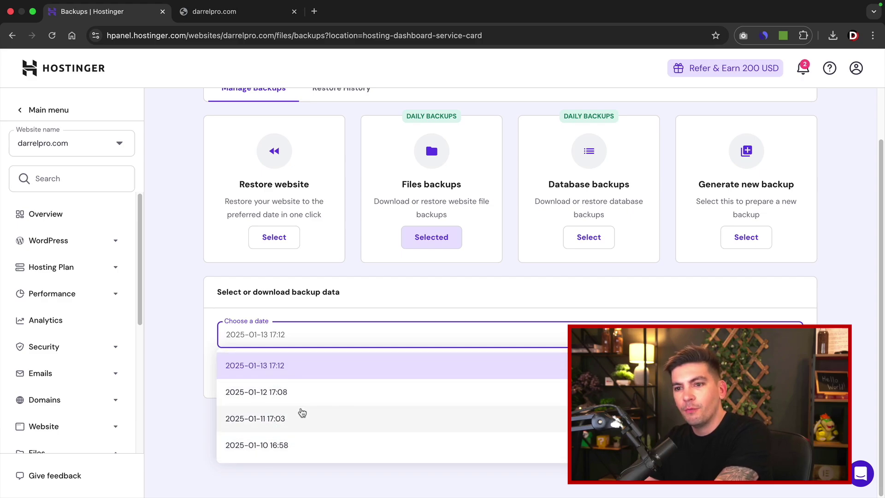
pyautogui.scroll(-6, 302, 411)
pyautogui.scroll(6, 302, 411)
pyautogui.scroll(3, 168, 259)
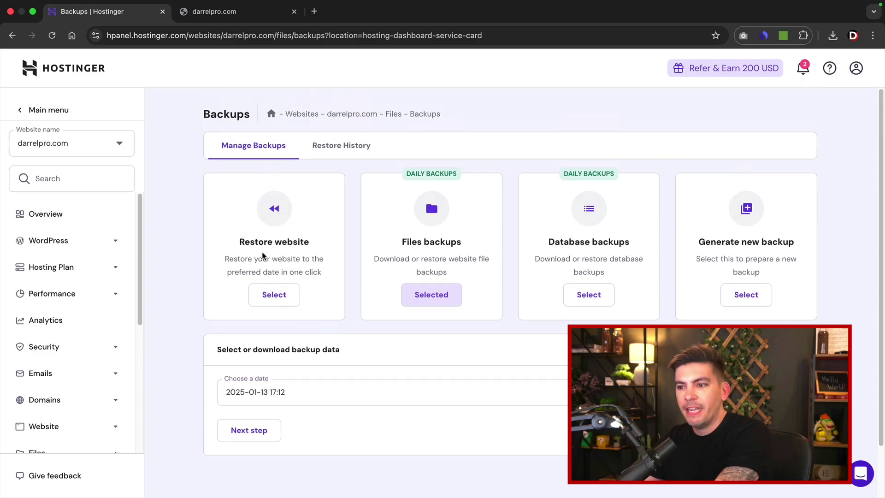
pyautogui.click(286, 295)
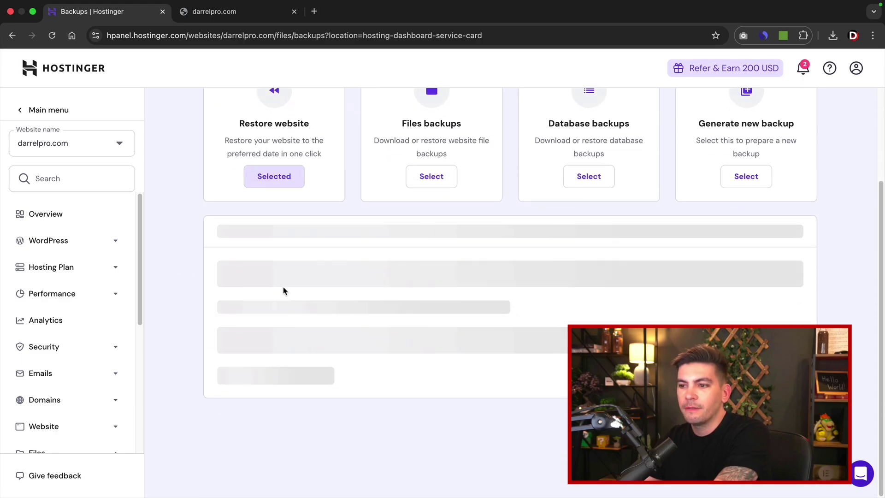
pyautogui.click(301, 335)
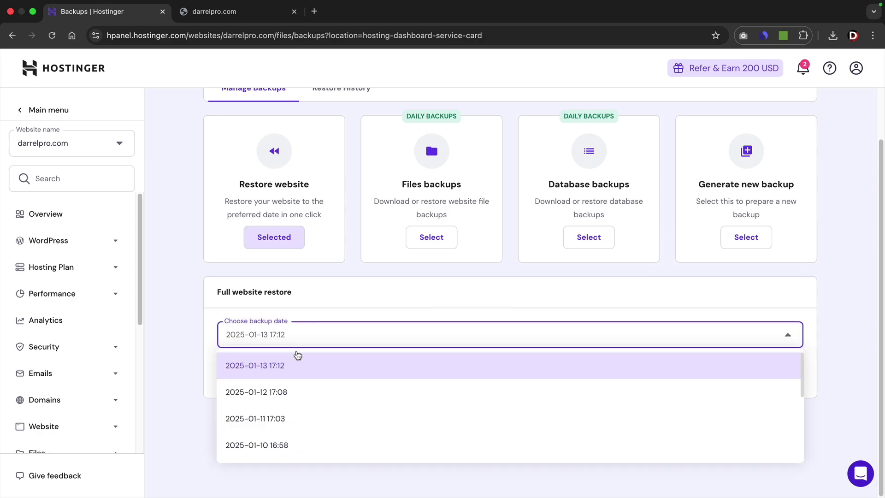
pyautogui.scroll(-6, 260, 370)
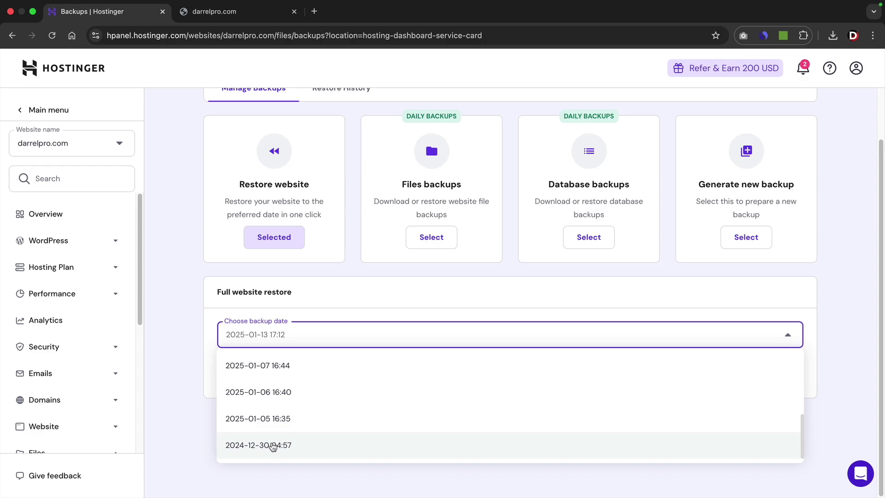
pyautogui.scroll(6, 273, 446)
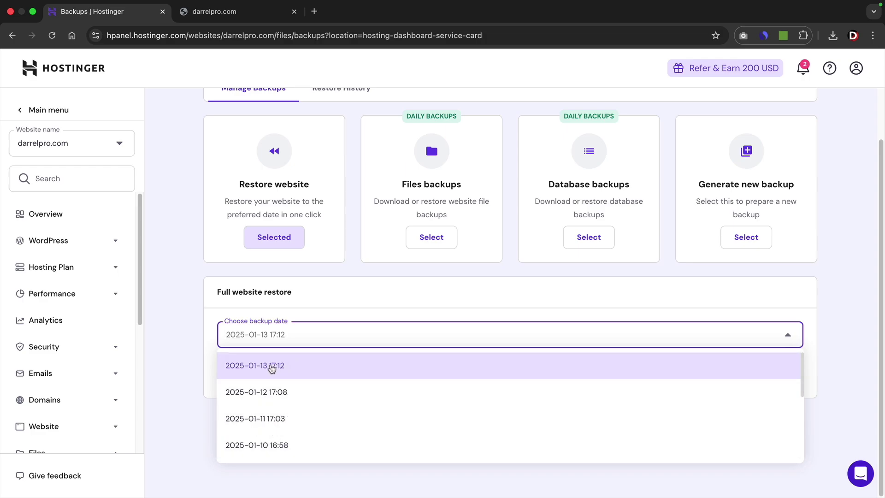
pyautogui.click(272, 367)
pyautogui.click(255, 377)
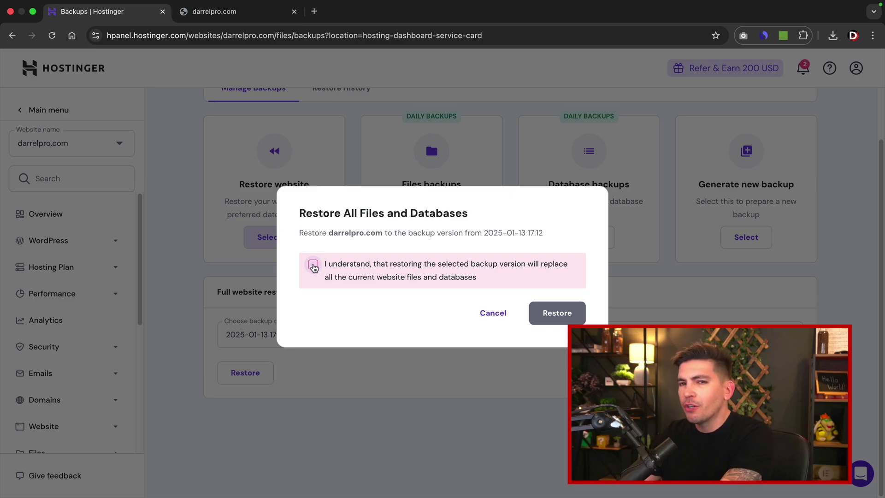
pyautogui.click(314, 266)
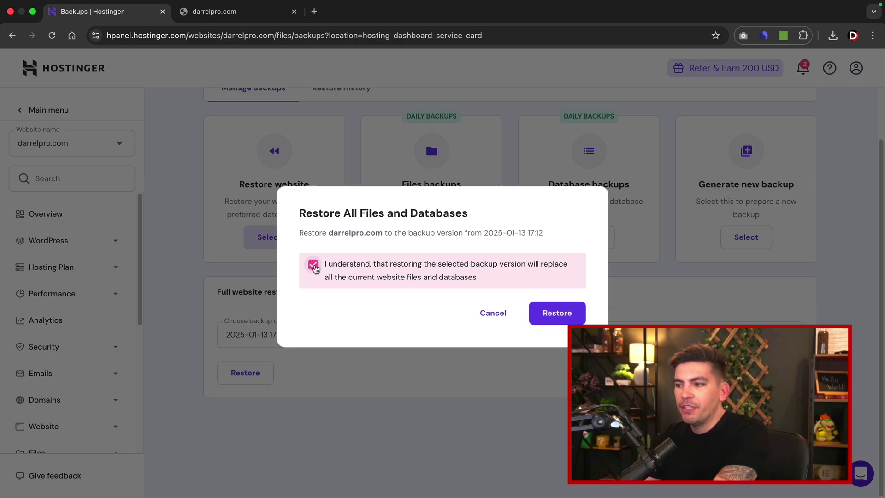
pyautogui.click(555, 314)
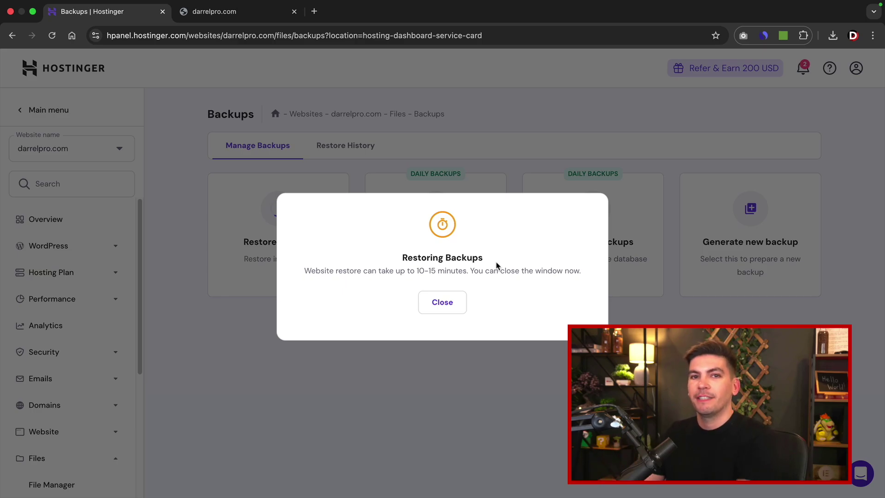
pyautogui.click(443, 302)
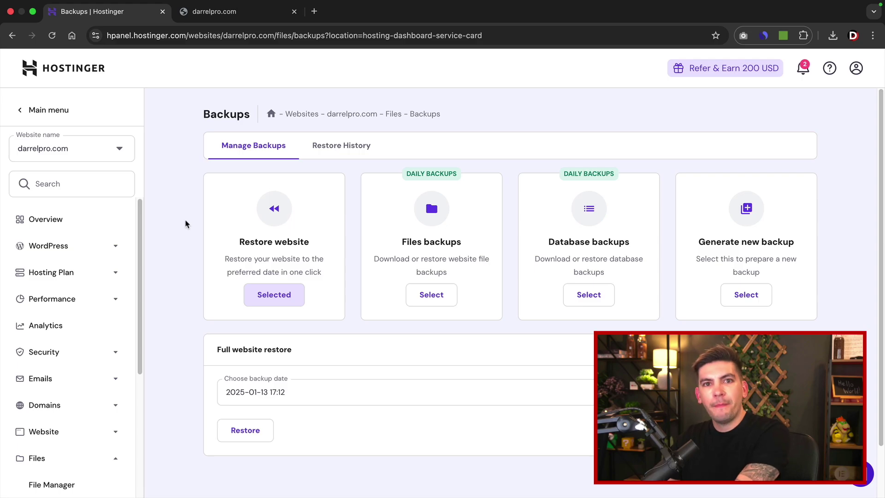
# - Check the status of the restored backups in the restore history and reload the live darrelpro.com site
pyautogui.click(337, 151)
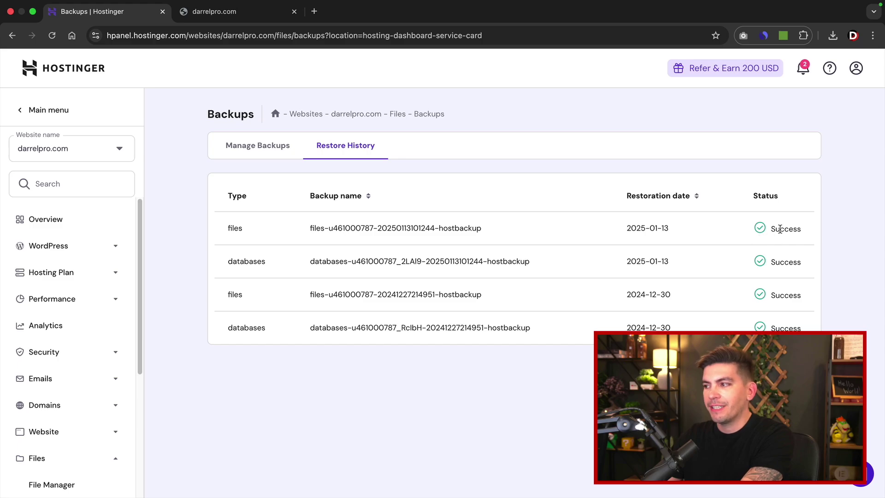
pyautogui.click(233, 15)
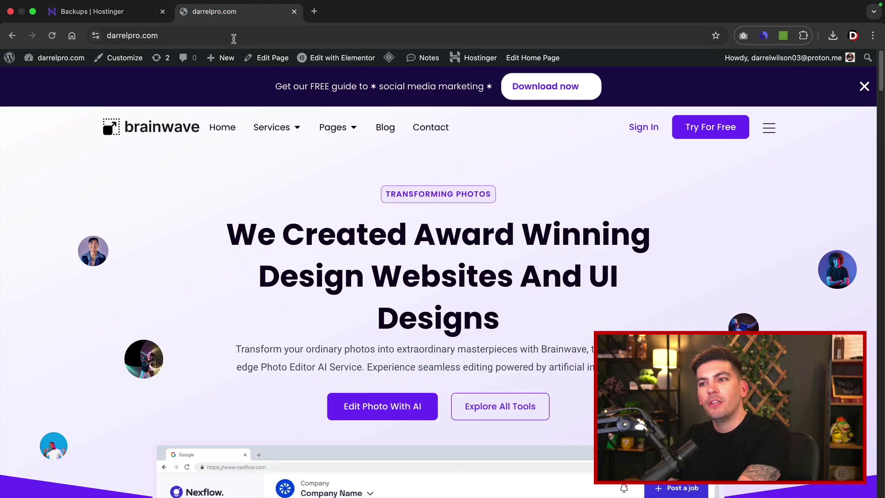
pyautogui.click(52, 35)
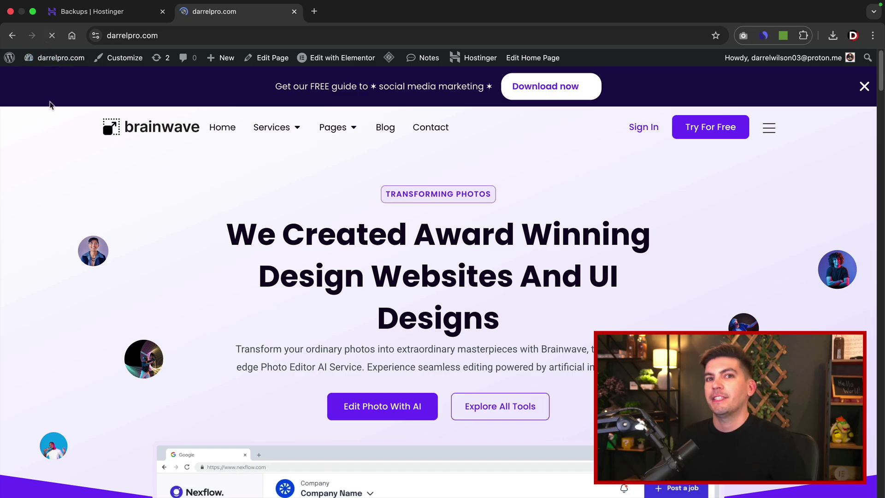